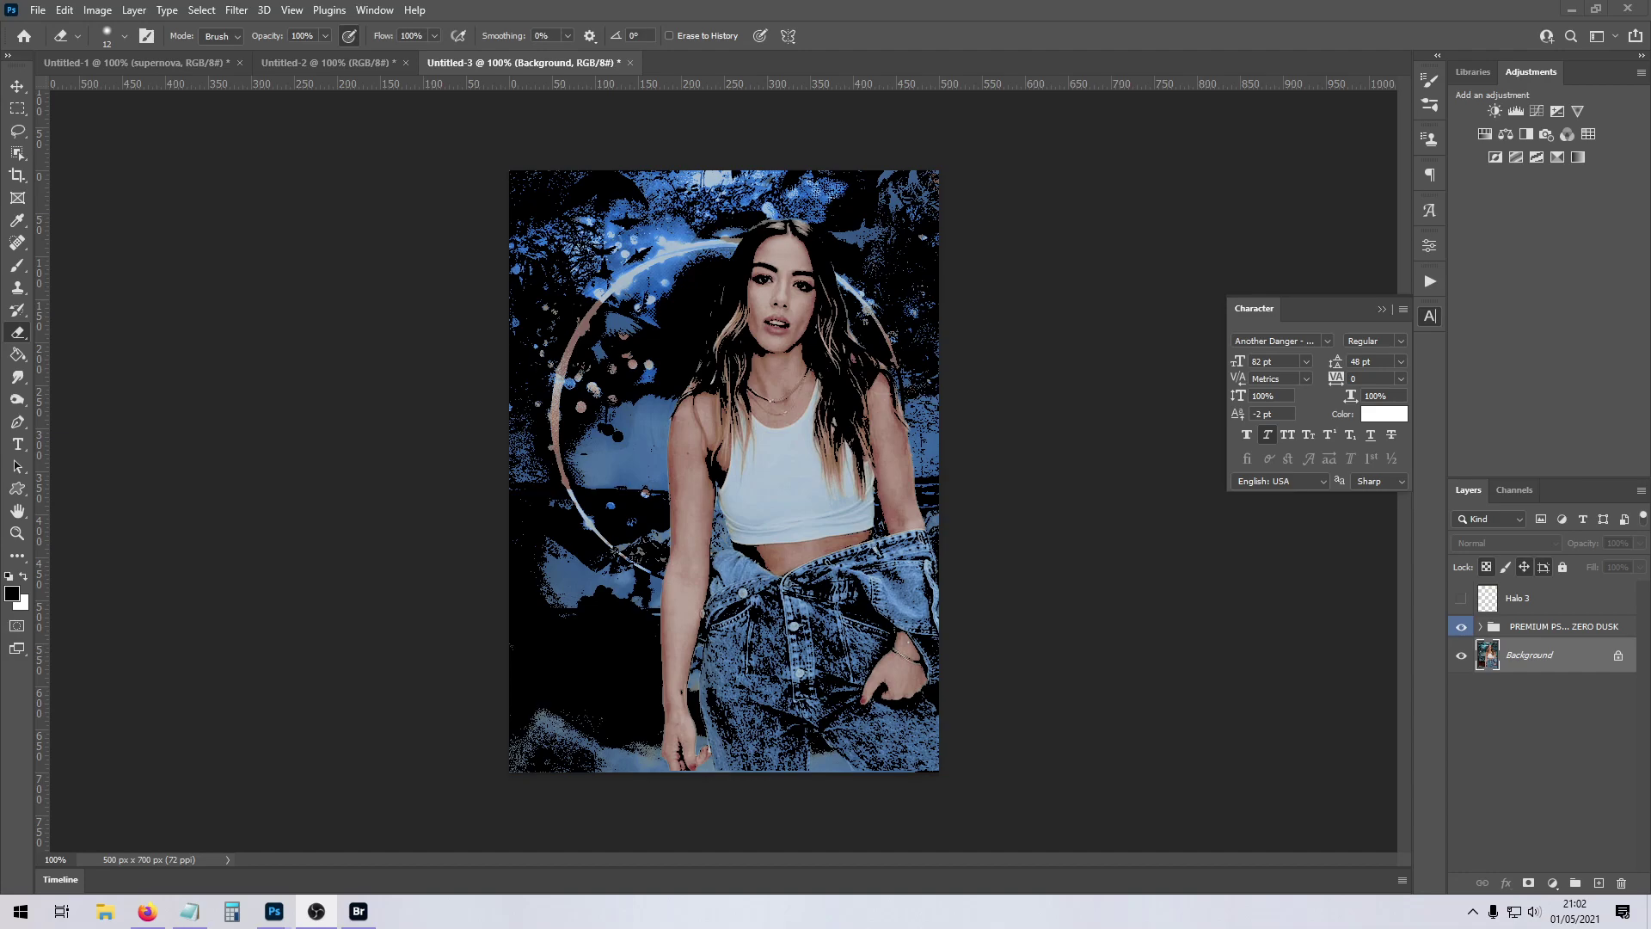
- Hide the ZERO DUSK colouring group and add a new empty layer above the Background
{"action": "left_click", "coordinate": [1462, 627]}
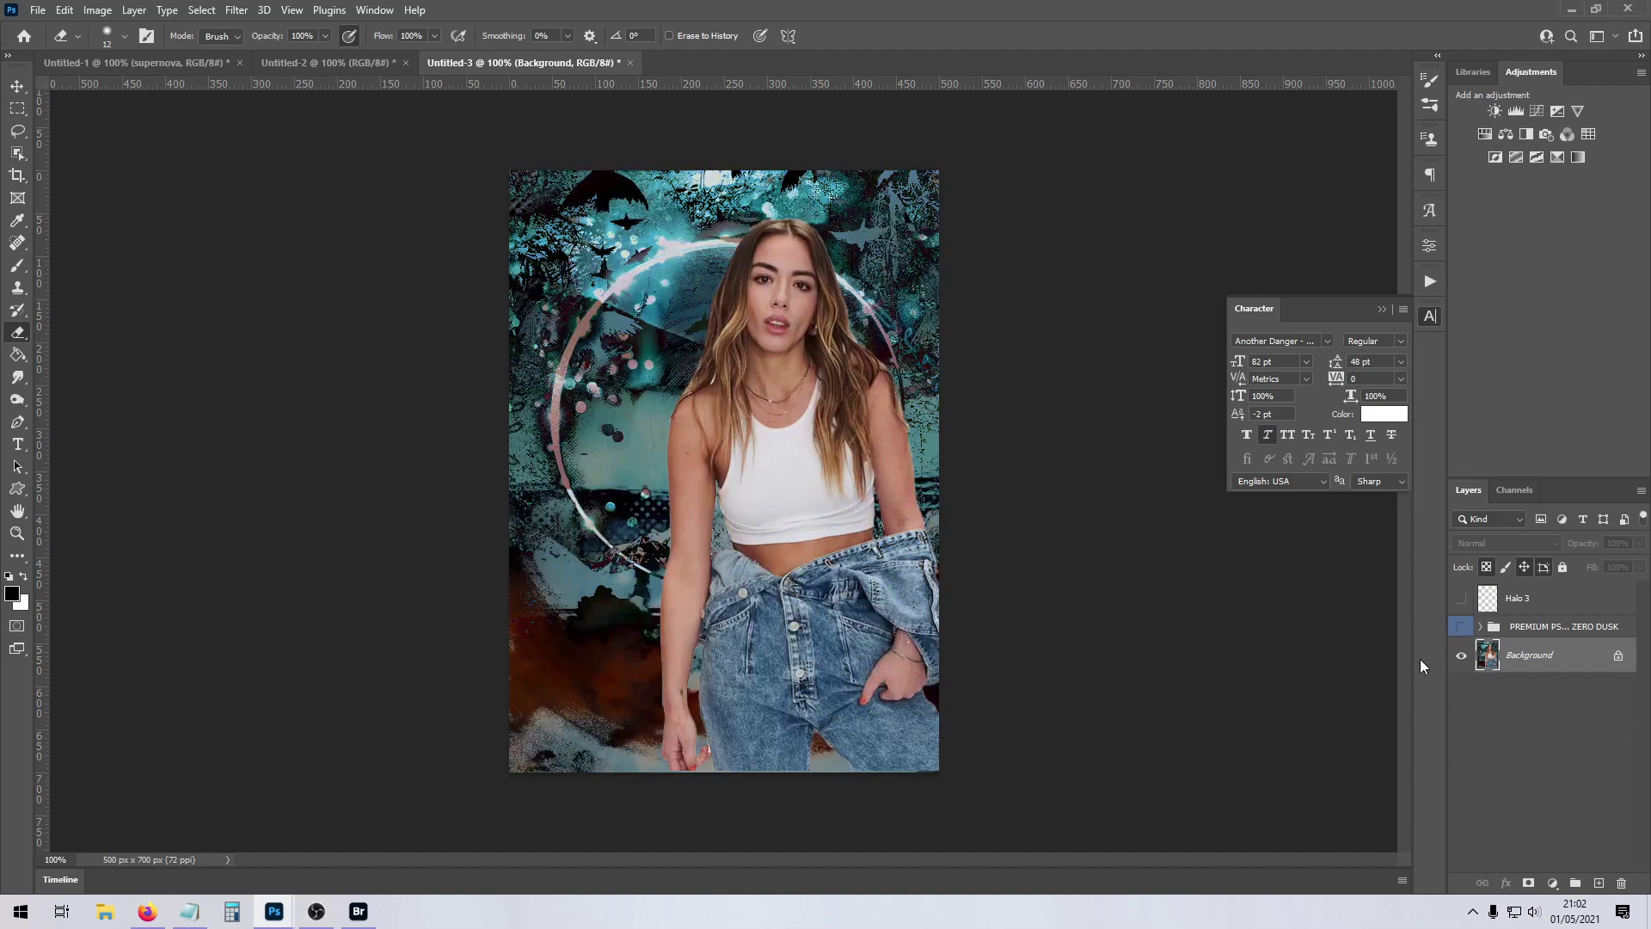
{"action": "left_click", "coordinate": [1598, 885]}
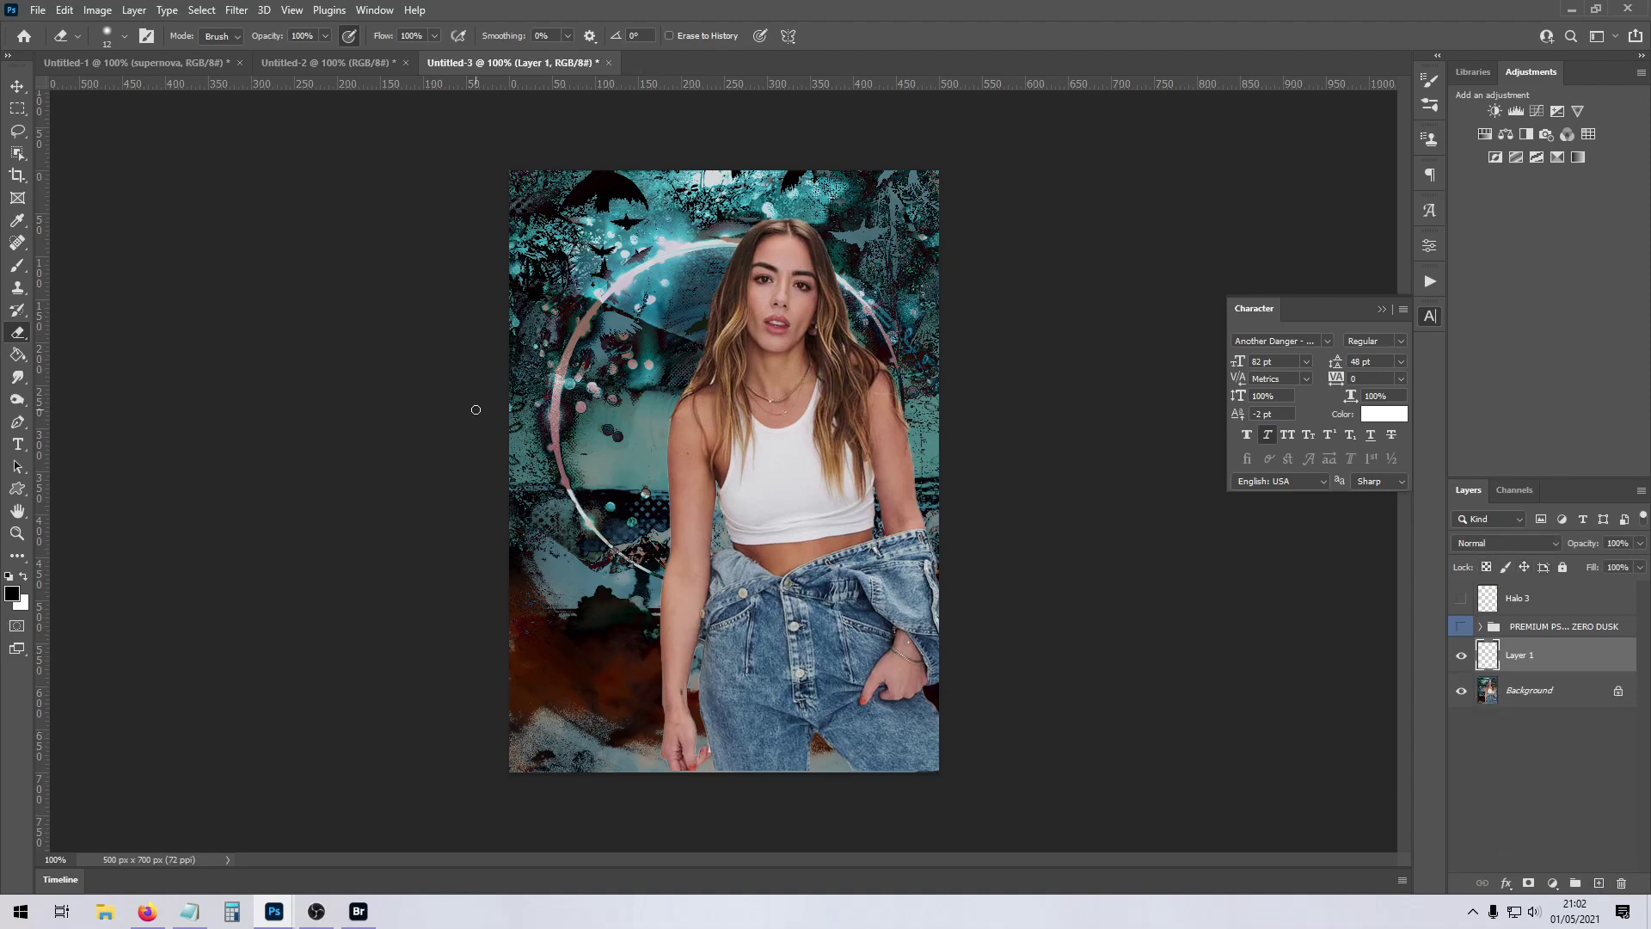
- Try a freehand black zigzag over the woman with a 9 px Brush on the new layer, and undo it
{"action": "left_click", "coordinate": [14, 269]}
{"action": "left_click", "coordinate": [117, 37]}
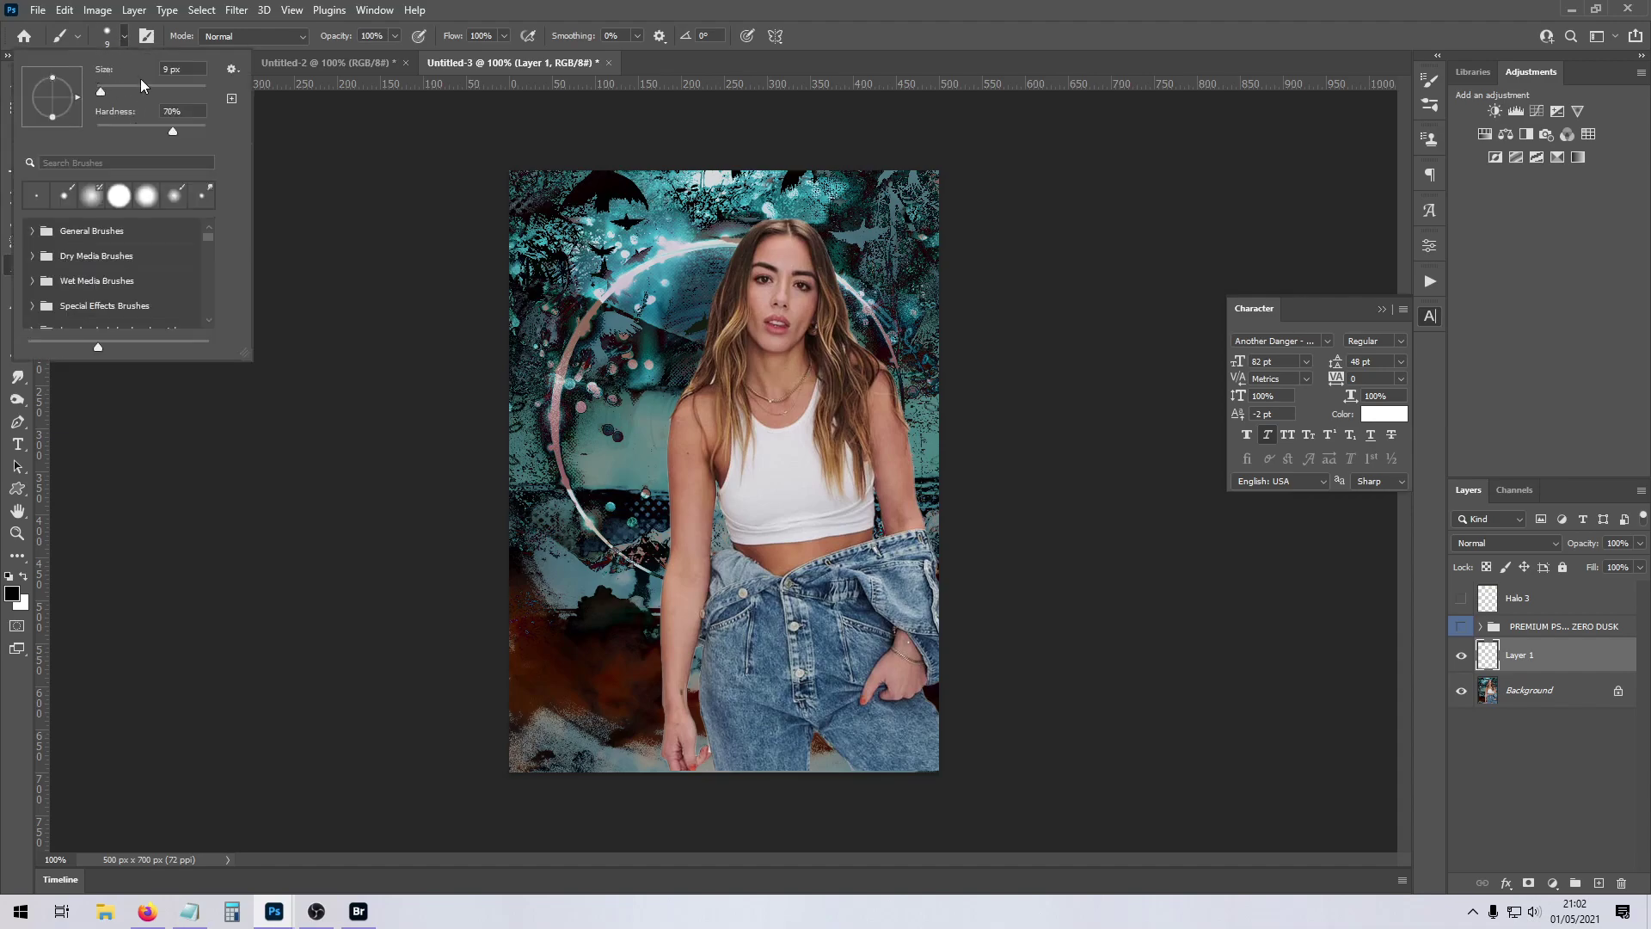
{"action": "left_click", "coordinate": [102, 89]}
{"action": "left_click_drag", "start_coordinate": [101, 89], "coordinate": [100, 89]}
{"action": "mouse_move", "coordinate": [867, 256]}
{"action": "left_mouse_down"}
{"action": "mouse_move", "coordinate": [661, 332]}
{"action": "mouse_move", "coordinate": [884, 345]}
{"action": "mouse_move", "coordinate": [777, 456]}
{"action": "mouse_move", "coordinate": [618, 550]}
{"action": "mouse_move", "coordinate": [802, 589]}
{"action": "left_mouse_up"}
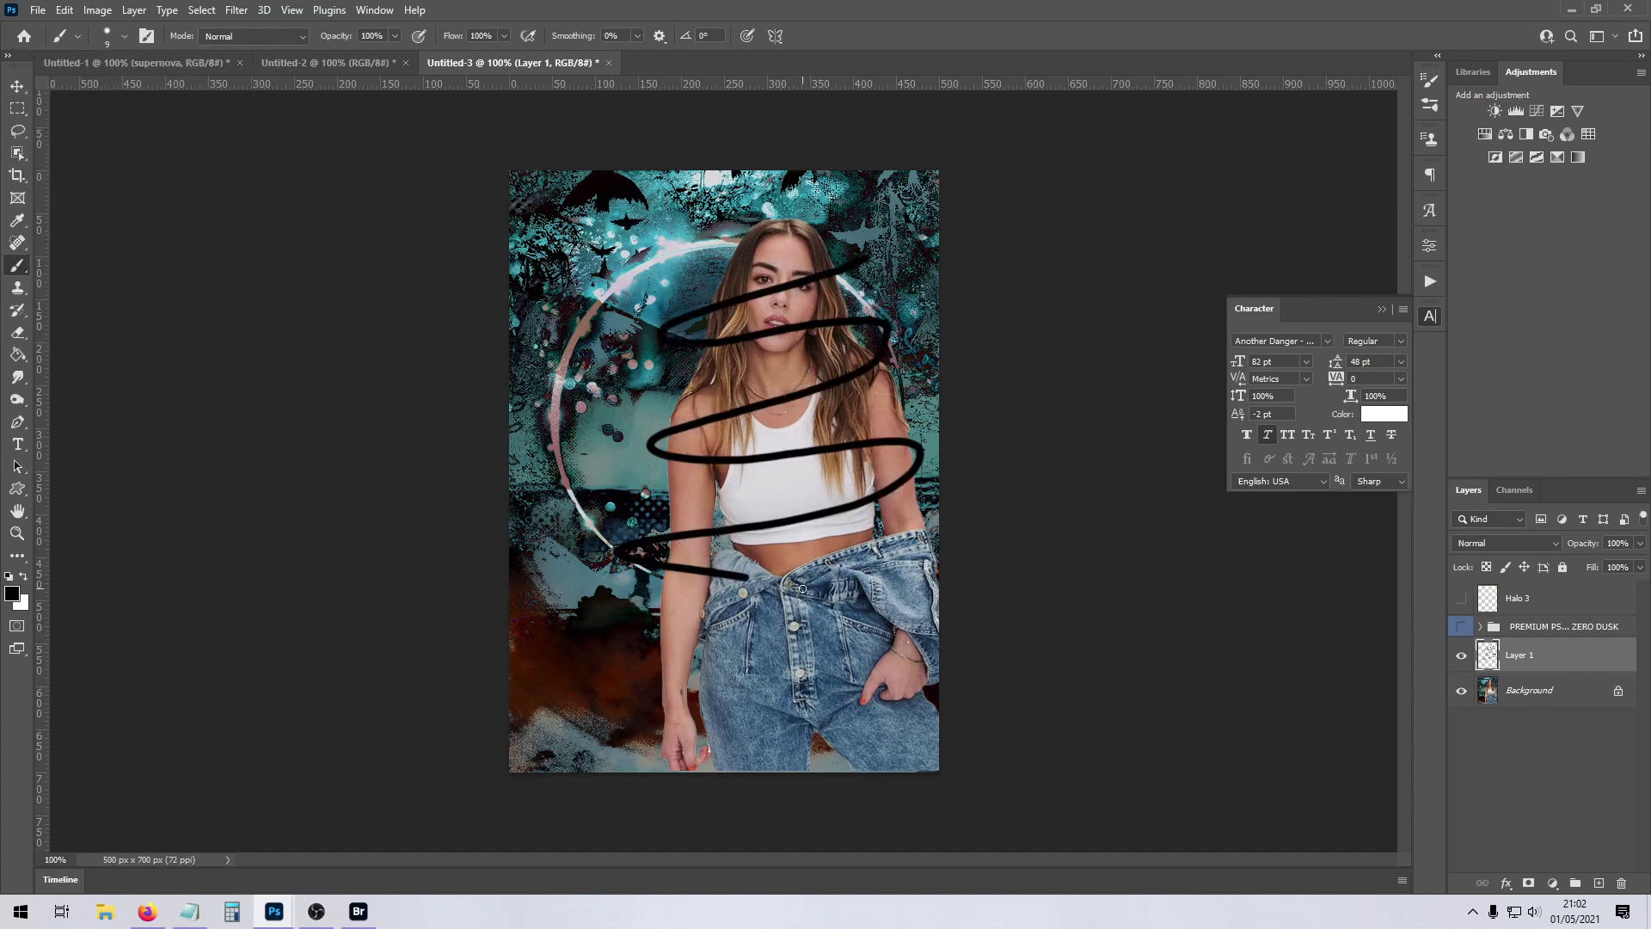
{"action": "key", "text": "ctrl+z"}
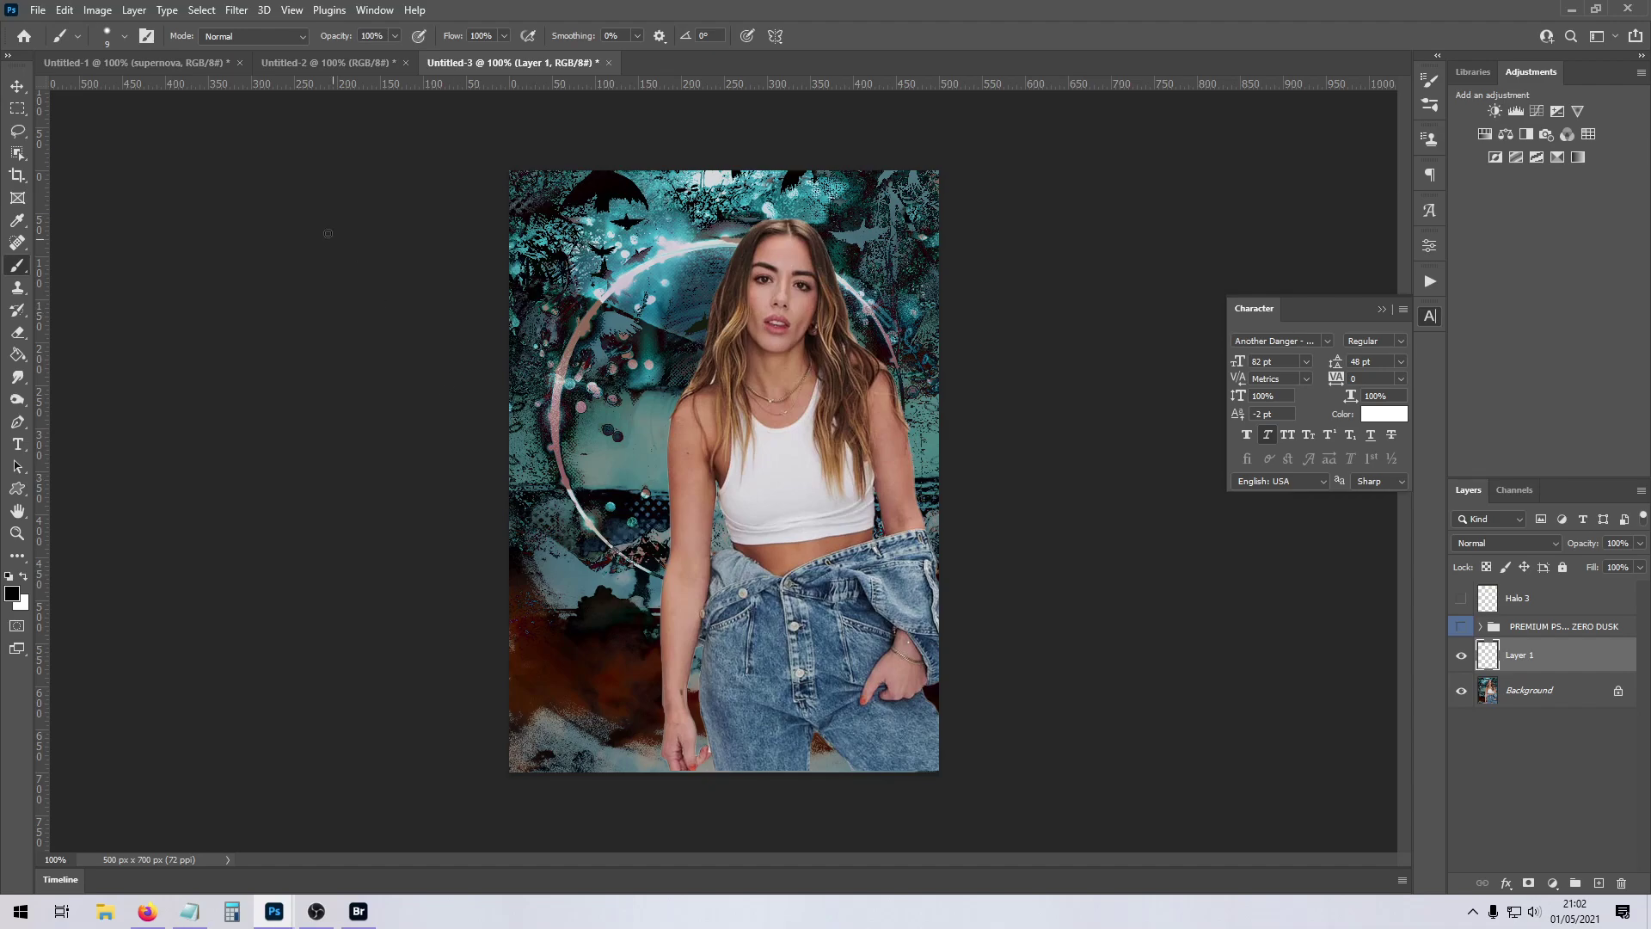
- Set the Brush to 11 px with 0% hardness, testing it with a zigzag stroke over the woman and undoing that stroke
{"action": "left_click", "coordinate": [123, 37]}
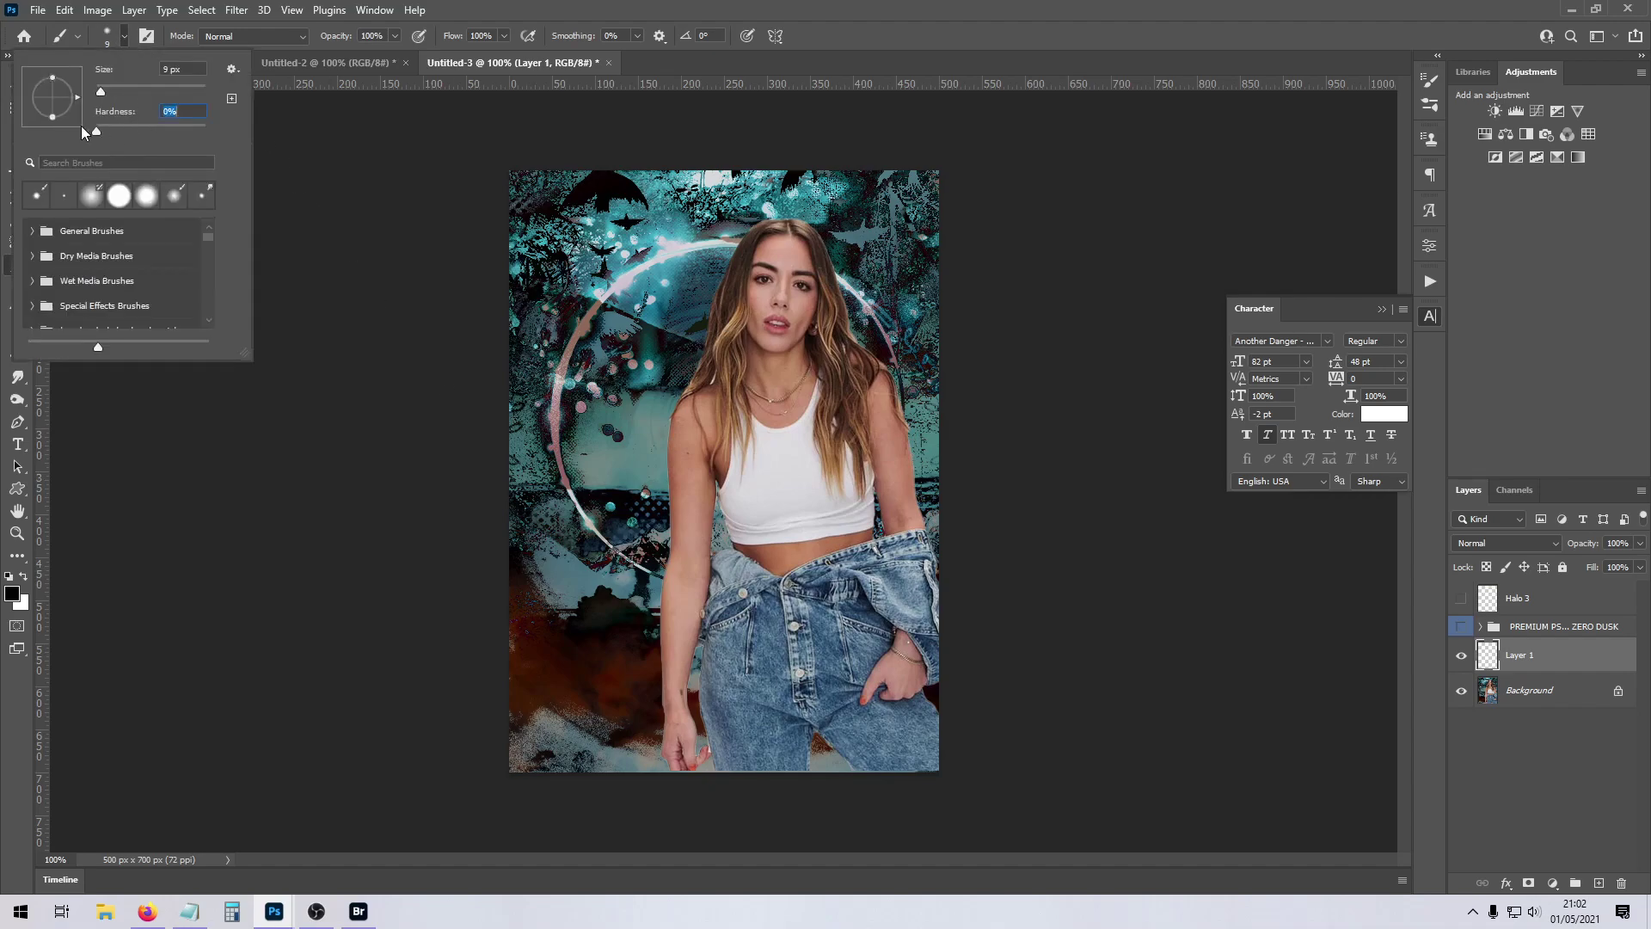
{"action": "left_click", "coordinate": [160, 69]}
{"action": "type", "text": "11"}
{"action": "key", "text": "Return"}
{"action": "mouse_move", "coordinate": [836, 267]}
{"action": "left_mouse_down"}
{"action": "mouse_move", "coordinate": [916, 482]}
{"action": "mouse_move", "coordinate": [791, 602]}
{"action": "left_mouse_up"}
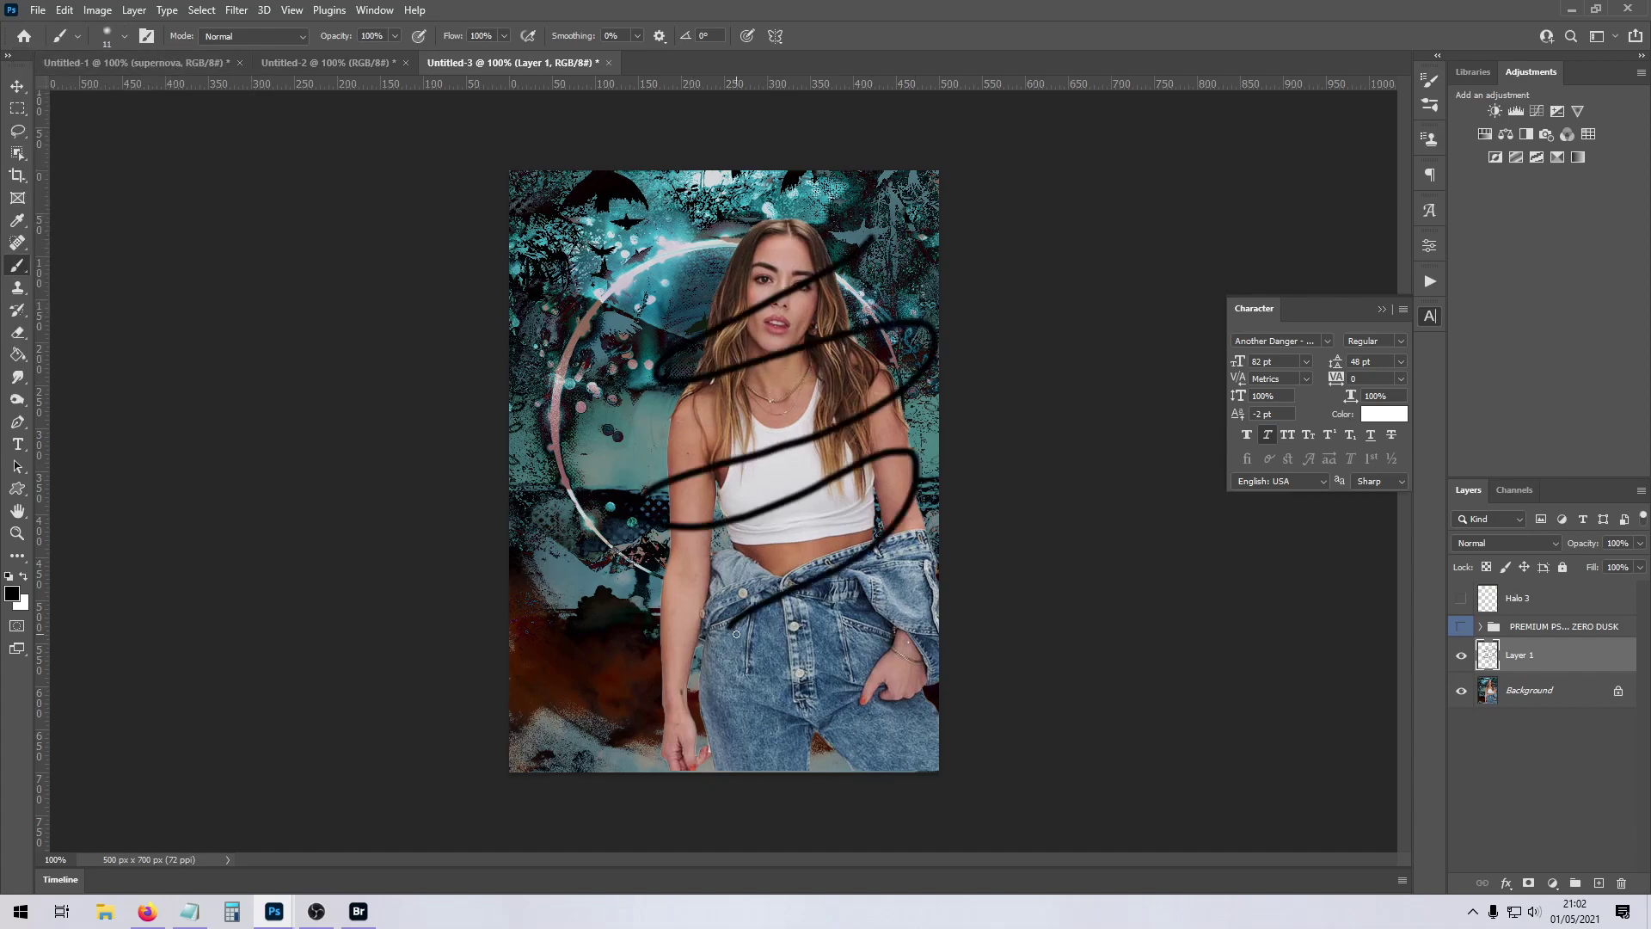
{"action": "key", "text": "ctrl+z"}
- With white as foreground colour, draw an open zigzag Pen path down across the woman from head to thighs, deleting the extra last anchor point
{"action": "left_click", "coordinate": [24, 578]}
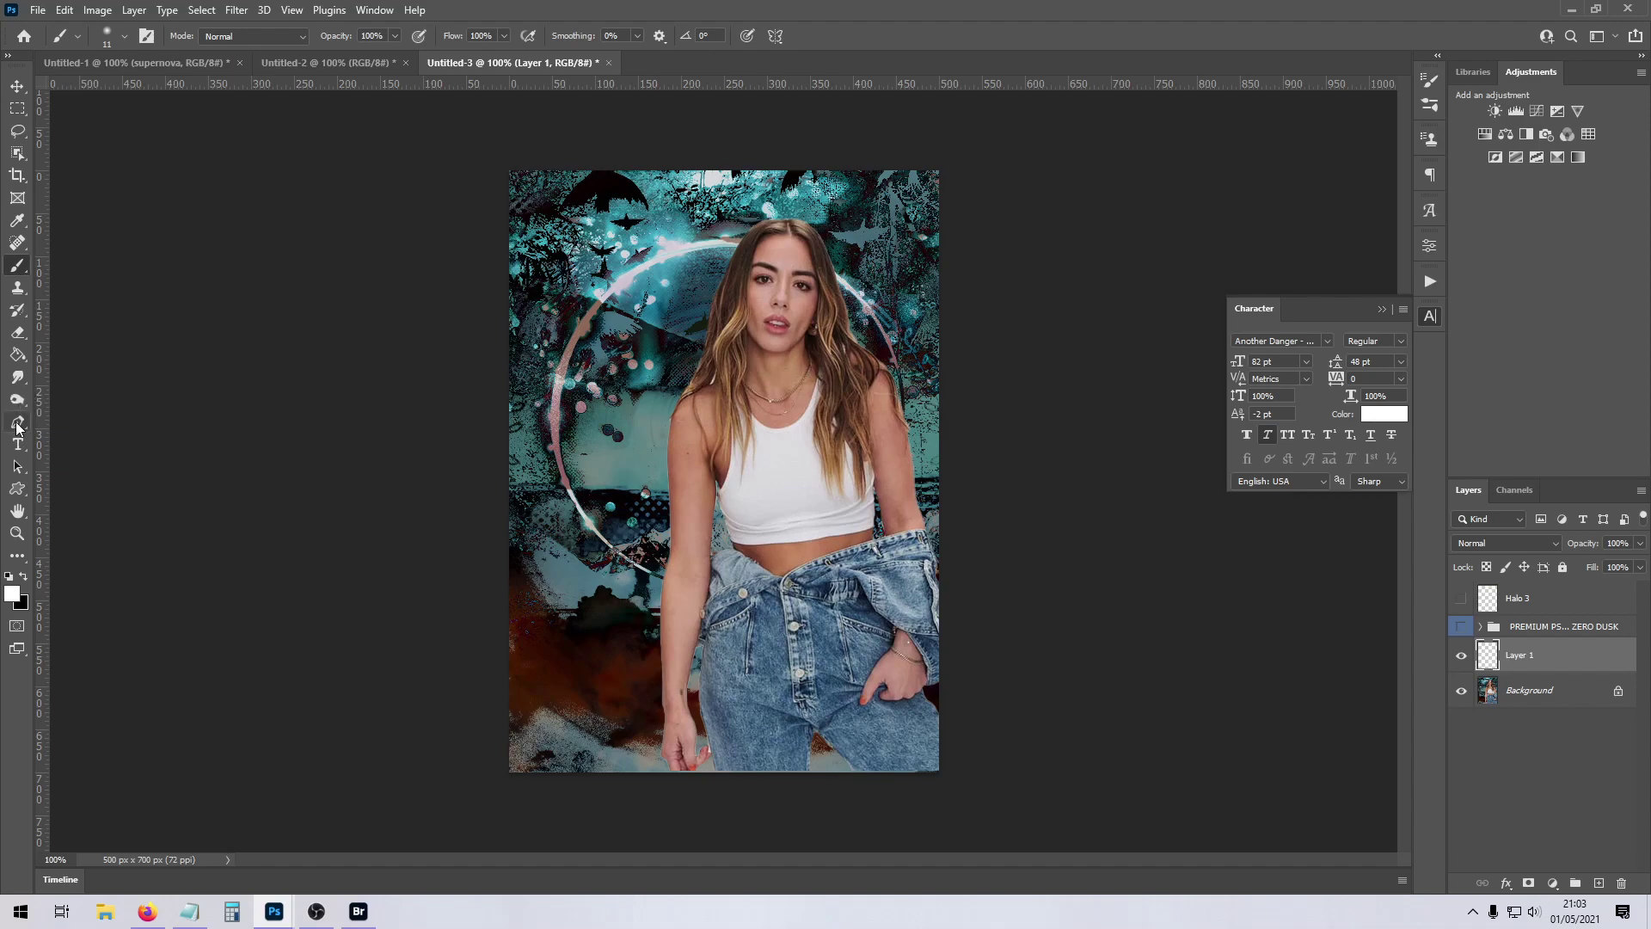
{"action": "left_click", "coordinate": [18, 424]}
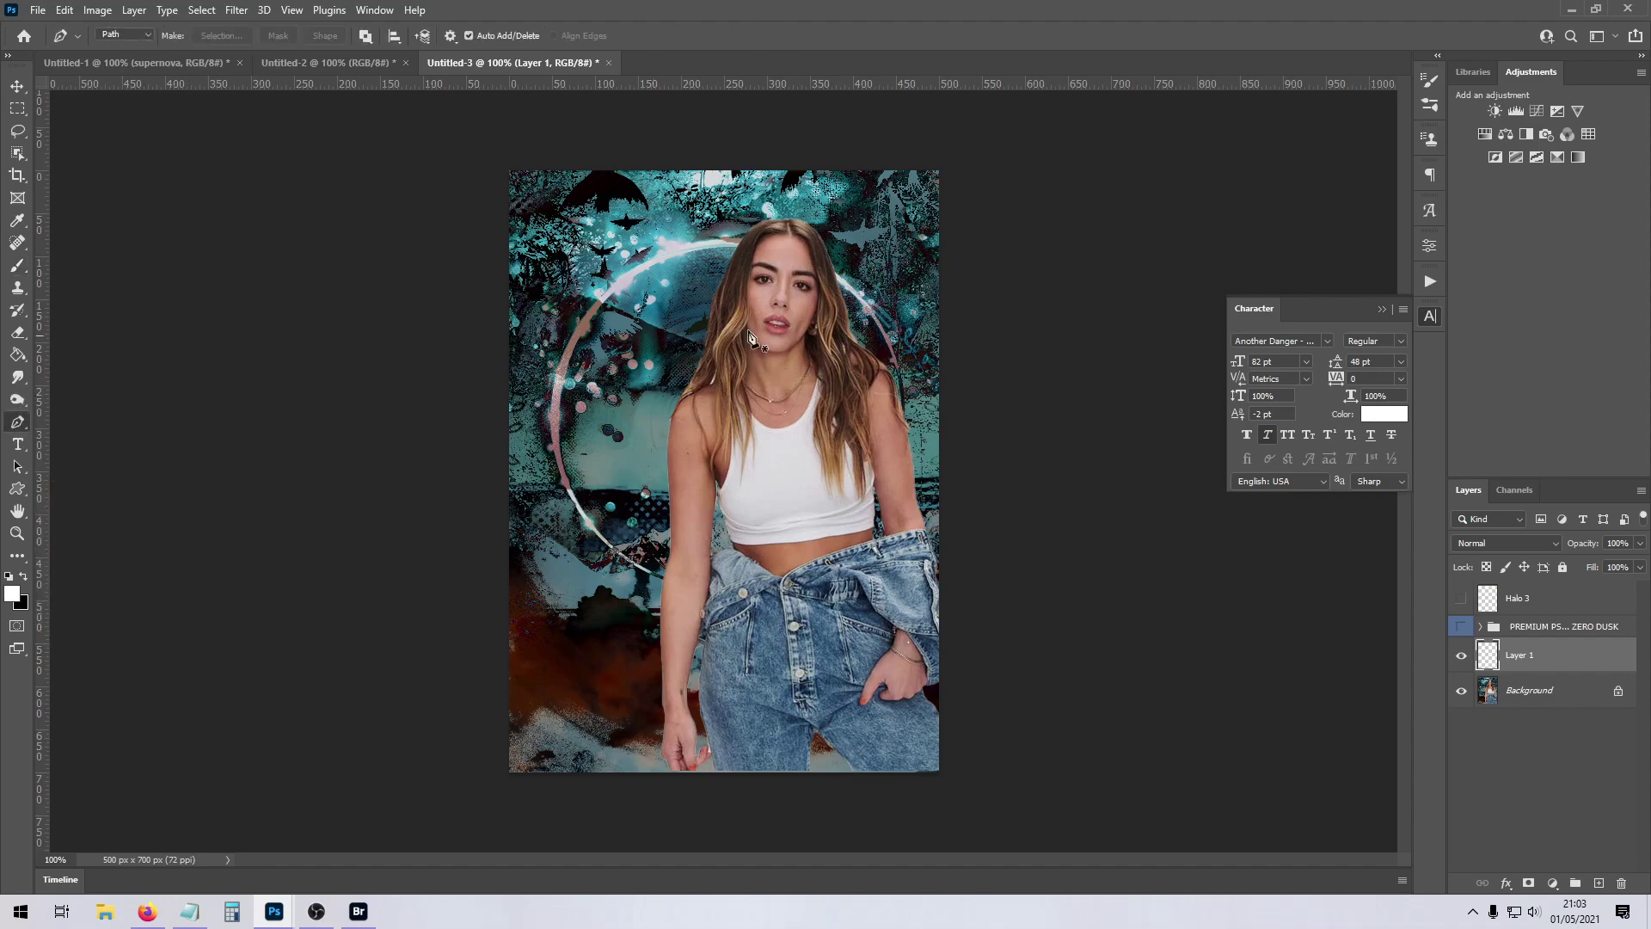
{"action": "left_click", "coordinate": [864, 244]}
{"action": "left_click_drag", "start_coordinate": [681, 321], "coordinate": [715, 349]}
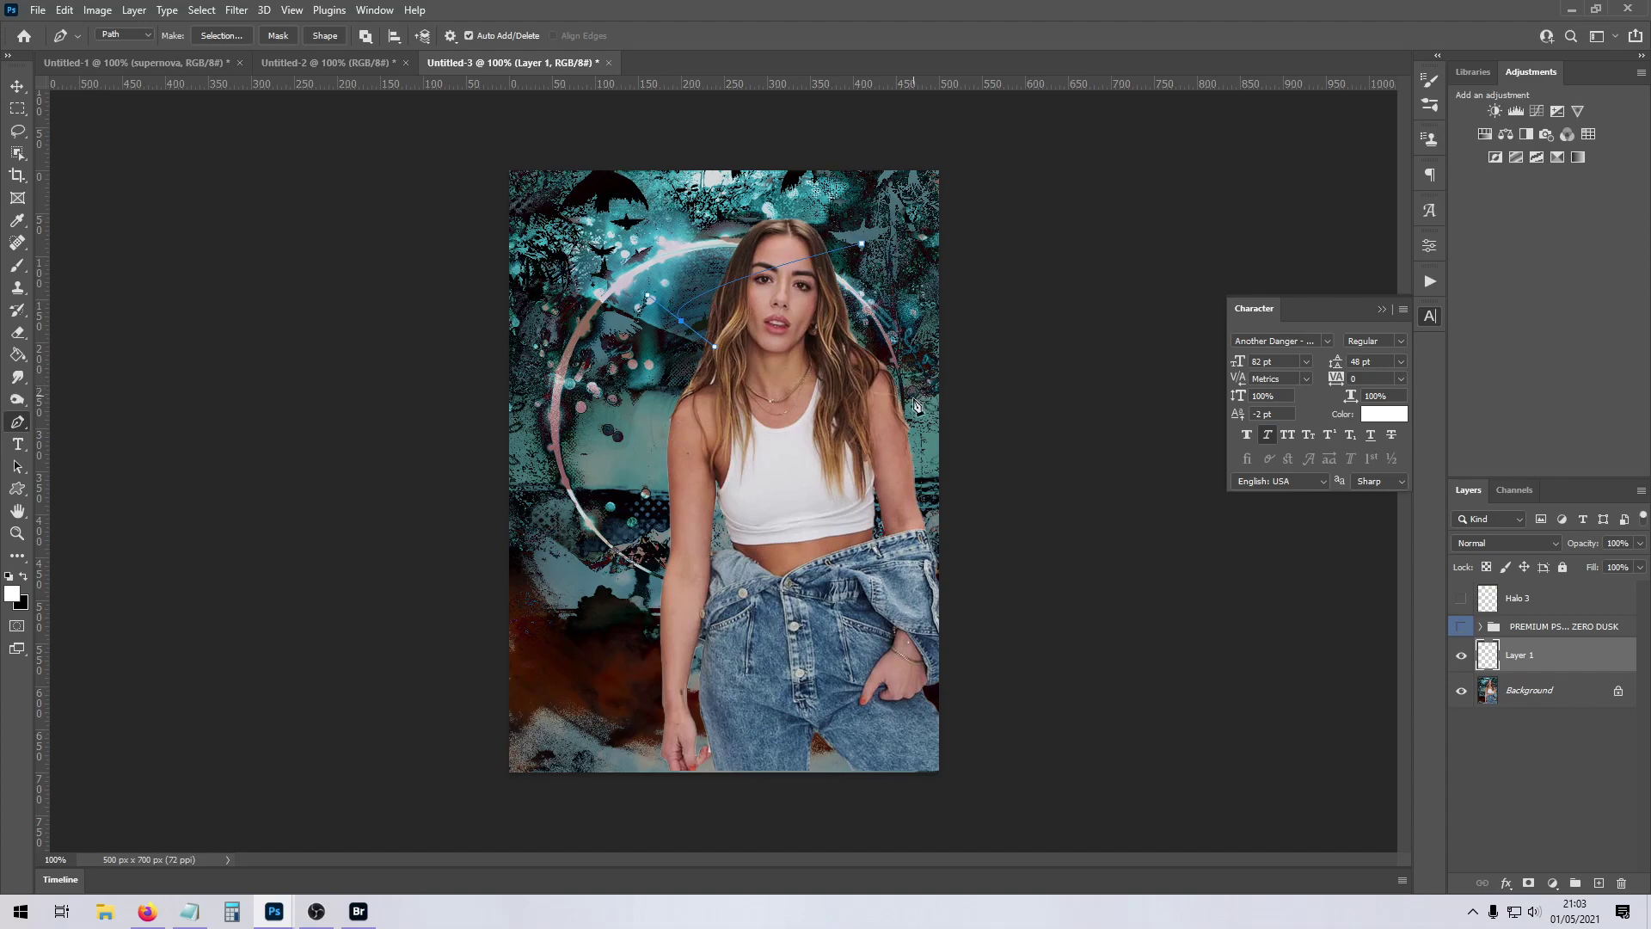
{"action": "left_click_drag", "start_coordinate": [914, 398], "coordinate": [888, 421]}
{"action": "left_click_drag", "start_coordinate": [655, 487], "coordinate": [674, 501]}
{"action": "left_click_drag", "start_coordinate": [940, 544], "coordinate": [957, 525]}
{"action": "left_click_drag", "start_coordinate": [647, 653], "coordinate": [632, 640]}
{"action": "left_click_drag", "start_coordinate": [813, 750], "coordinate": [810, 754]}
{"action": "left_click", "coordinate": [705, 768]}
{"action": "right_click", "coordinate": [705, 771]}
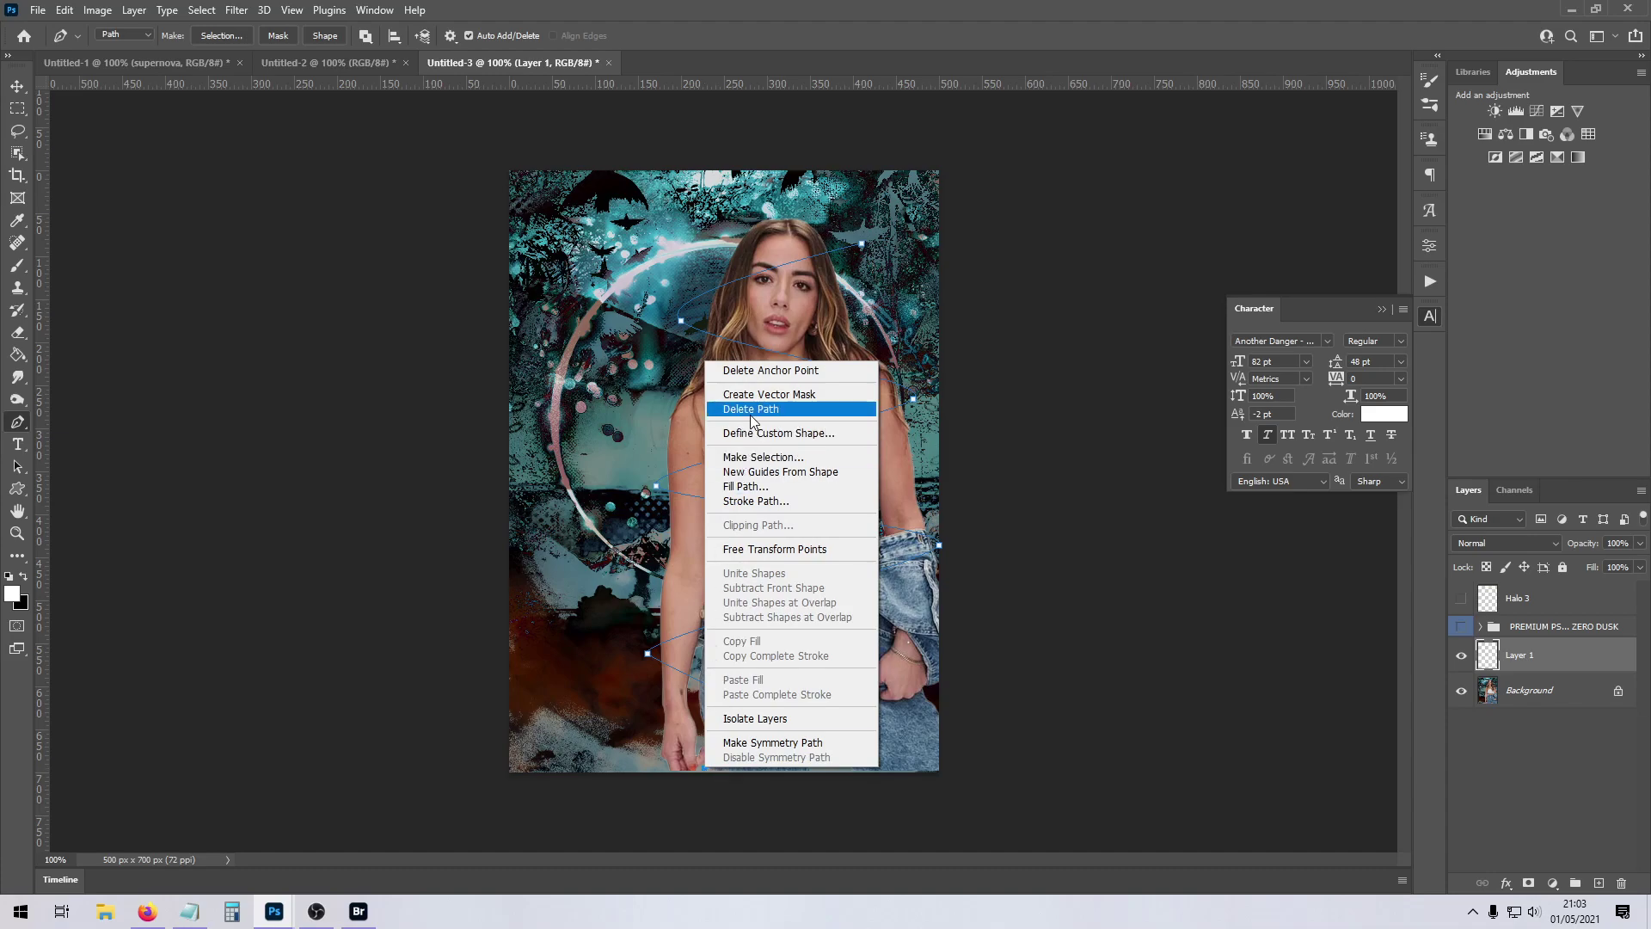
{"action": "left_click", "coordinate": [748, 371]}
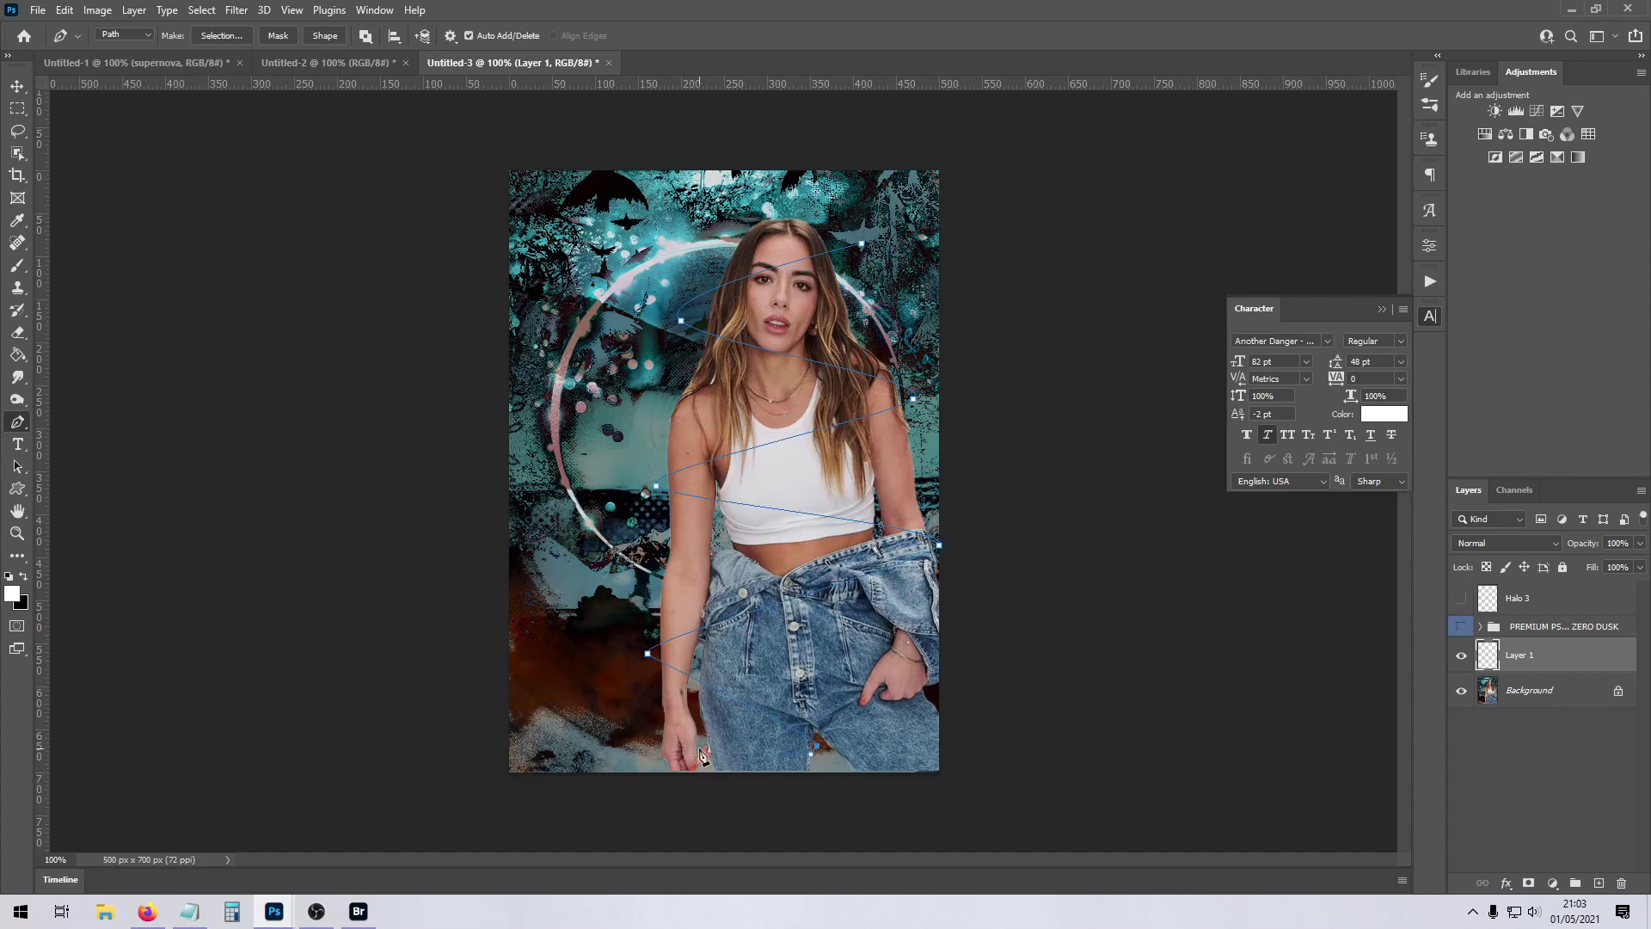
- Stroke the zigzag path with the Brush and Simulate Pressure enabled, and delete the path
{"action": "right_click", "coordinate": [648, 653]}
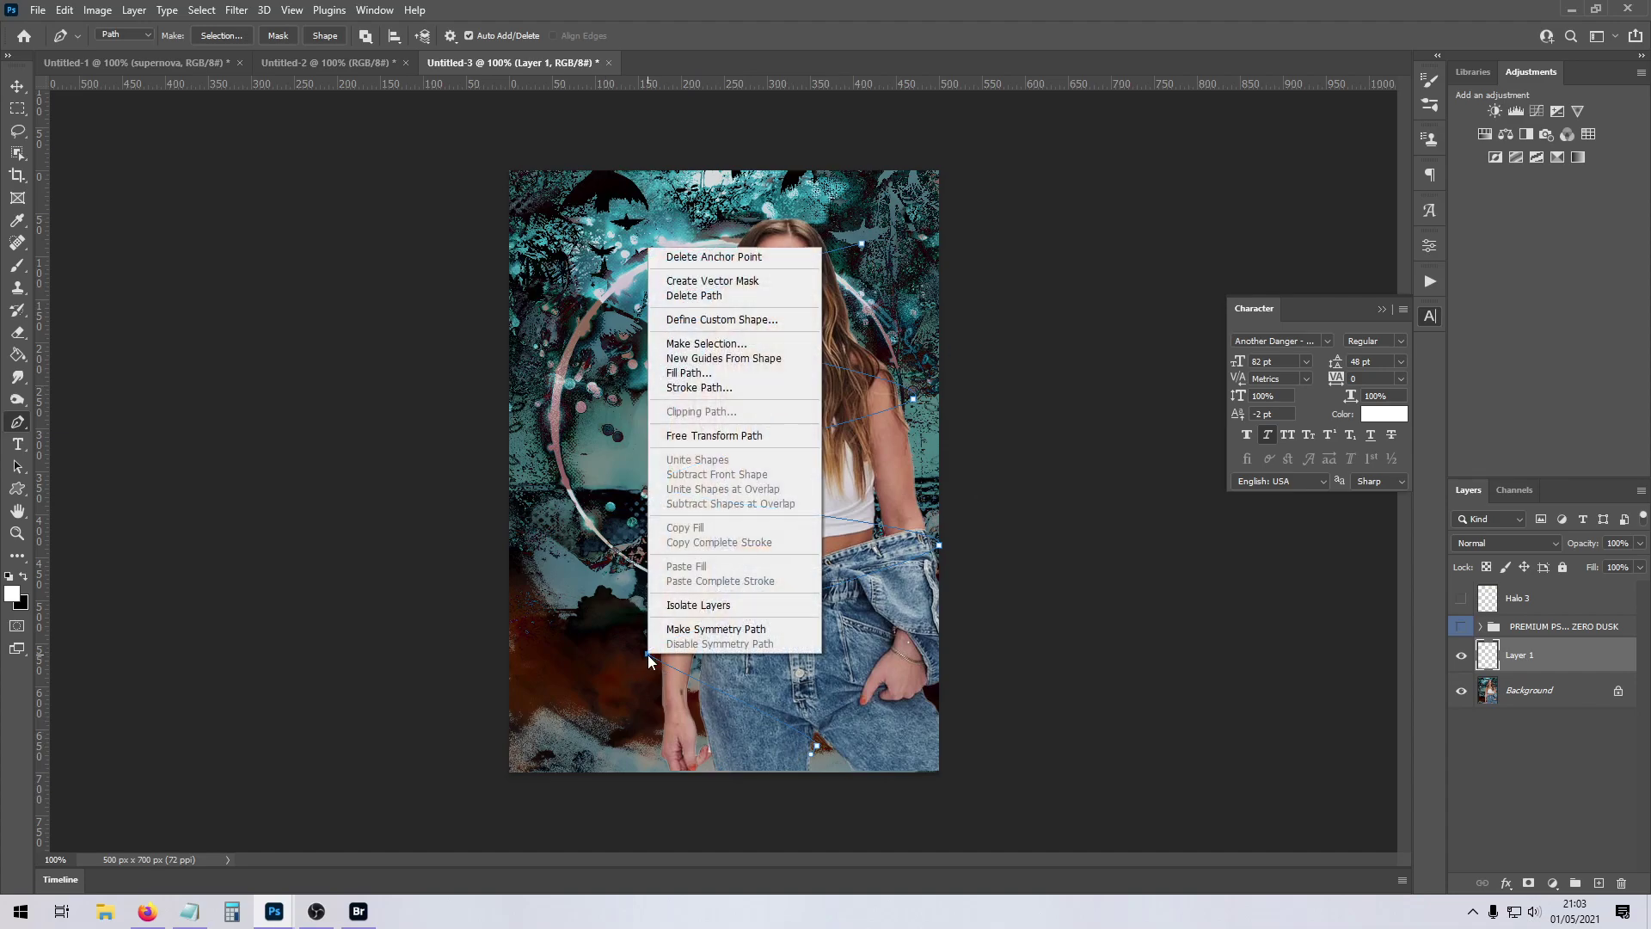
{"action": "left_click", "coordinate": [704, 389]}
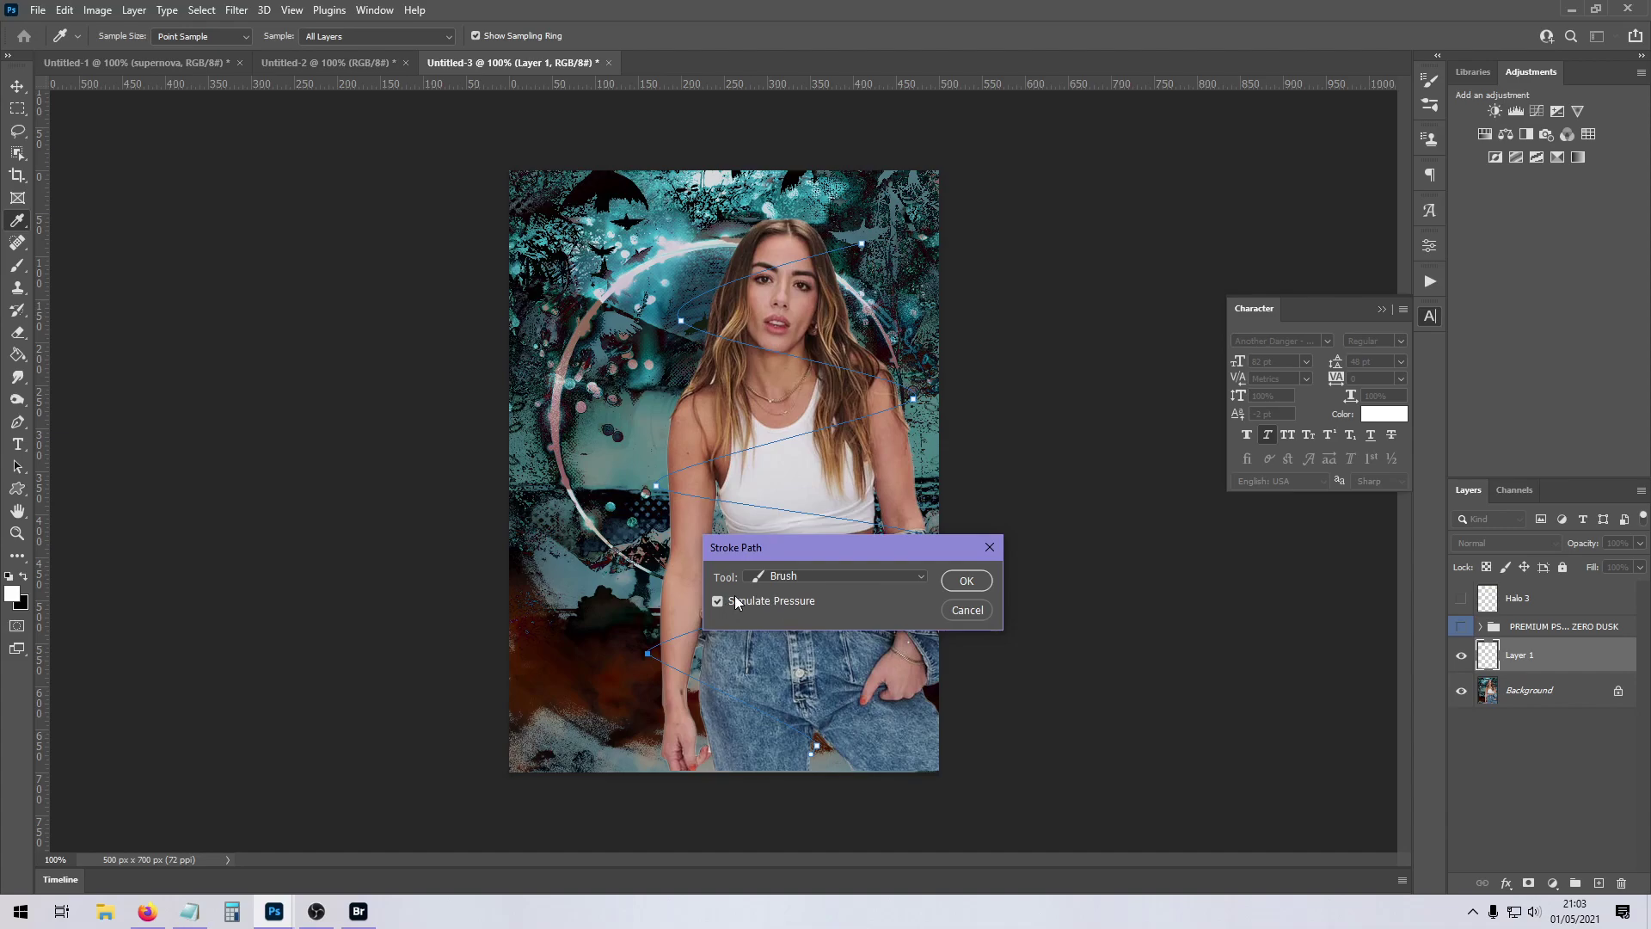
{"action": "left_click", "coordinate": [965, 582]}
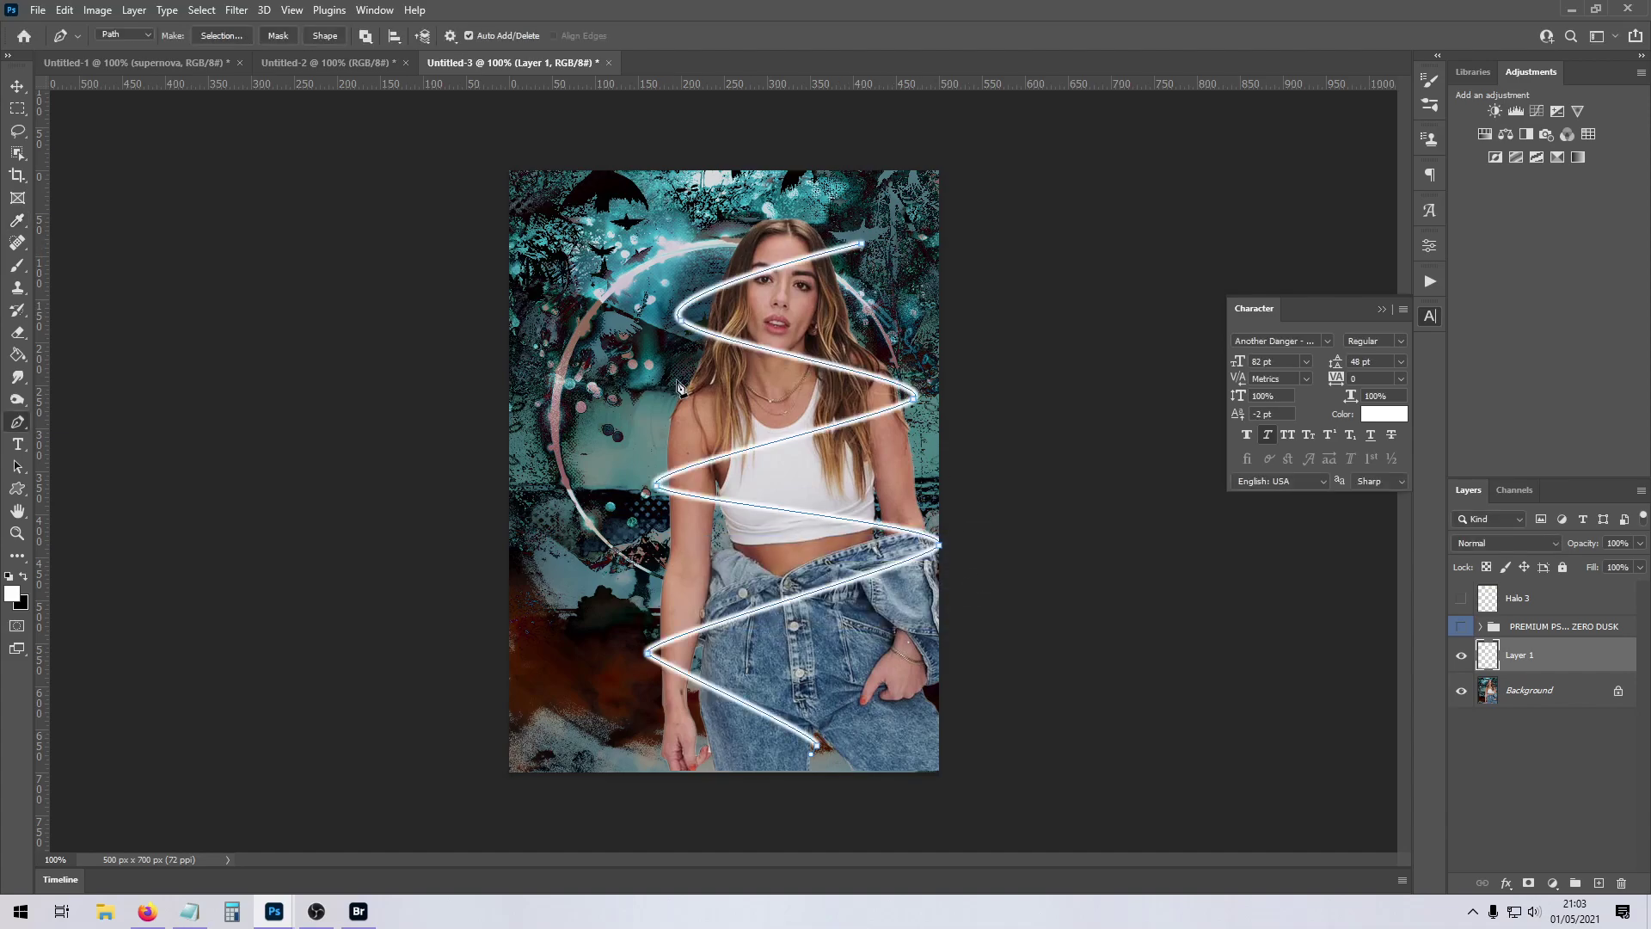
{"action": "right_click", "coordinate": [648, 652]}
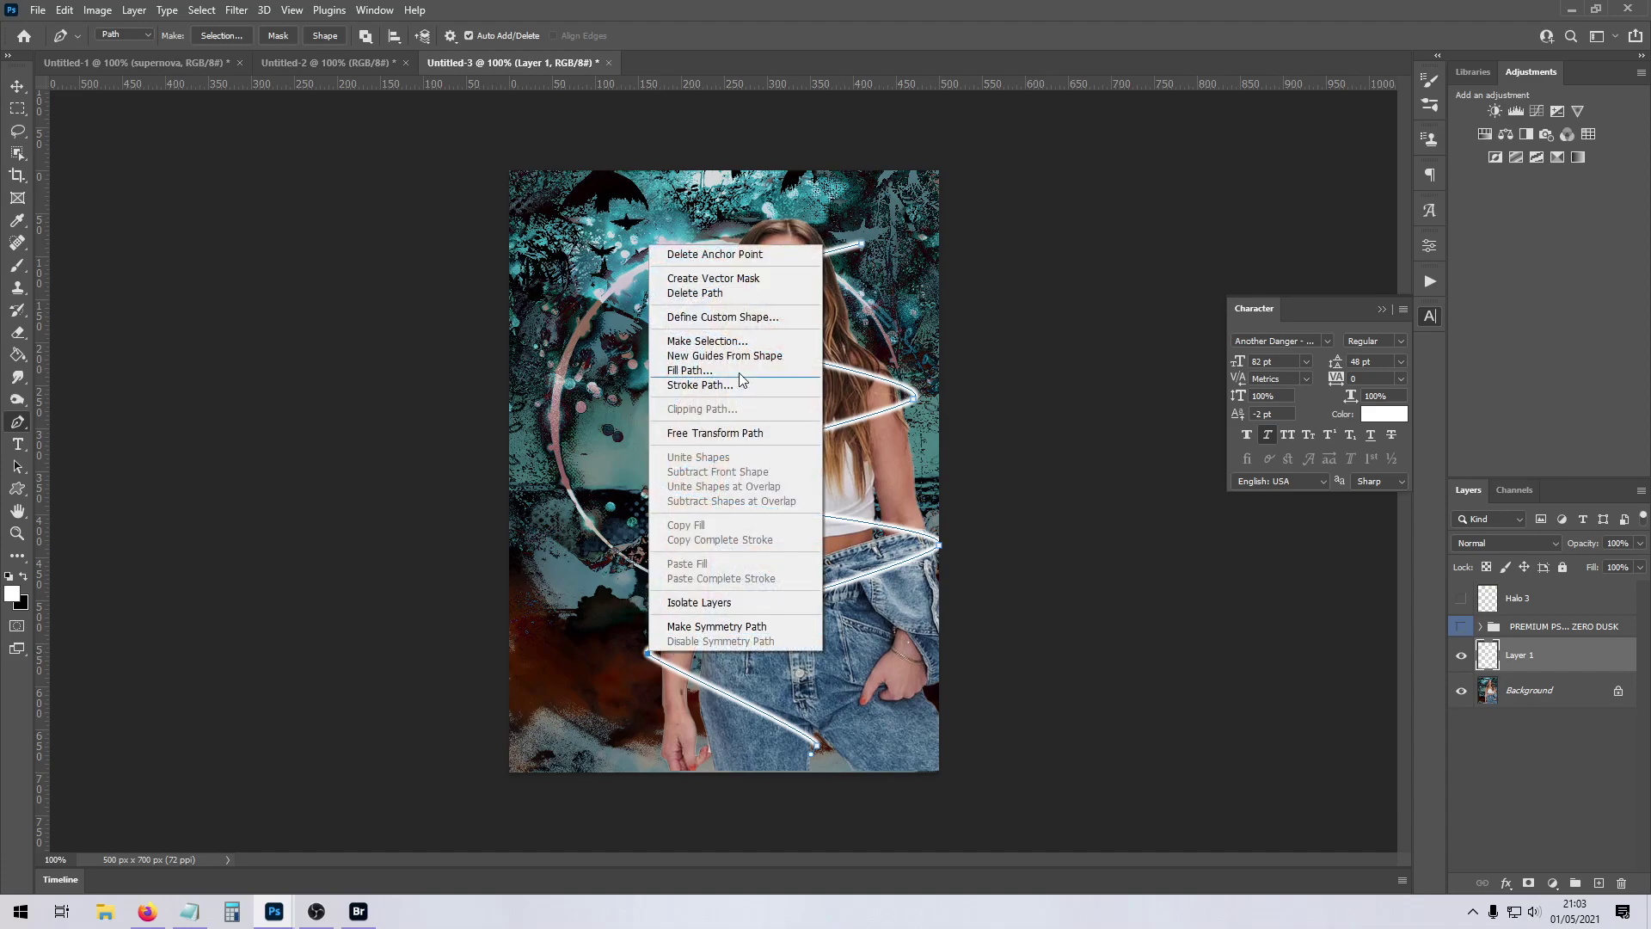
{"action": "left_click", "coordinate": [723, 297]}
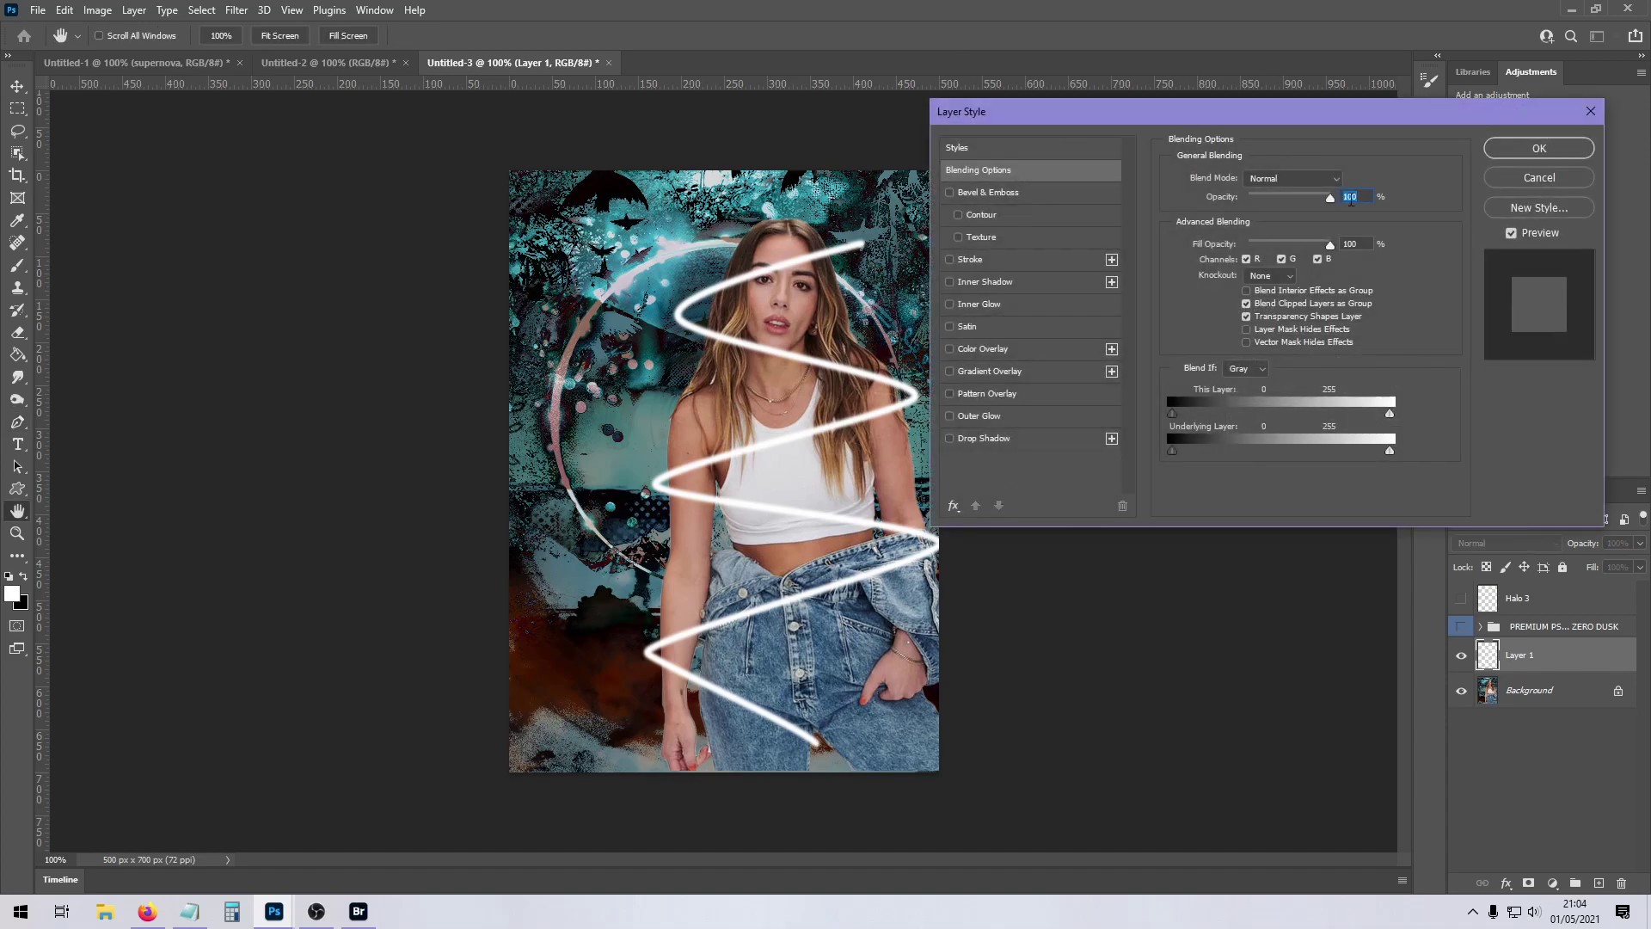
- Enable an Outer Glow in the zigzag layer's style, leaving Drop Shadow and Inner Shadow off
{"action": "left_click", "coordinate": [950, 416]}
{"action": "left_click", "coordinate": [949, 439]}
{"action": "left_click", "coordinate": [950, 439]}
{"action": "left_click", "coordinate": [950, 282]}
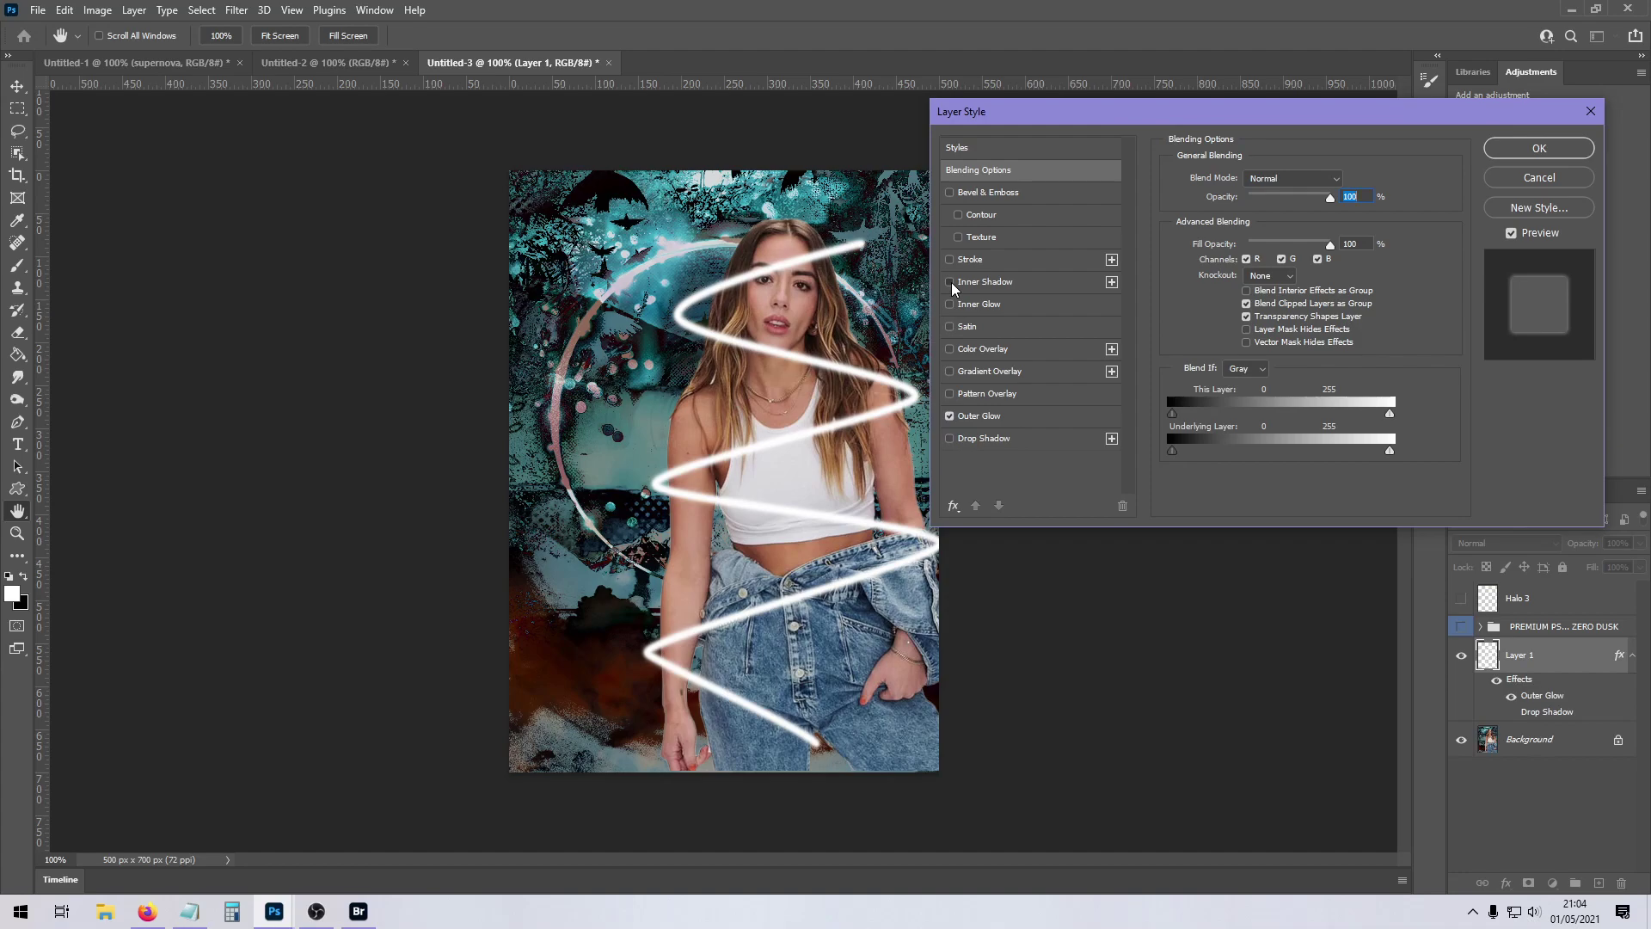
{"action": "left_click", "coordinate": [950, 282]}
{"action": "left_click", "coordinate": [950, 416]}
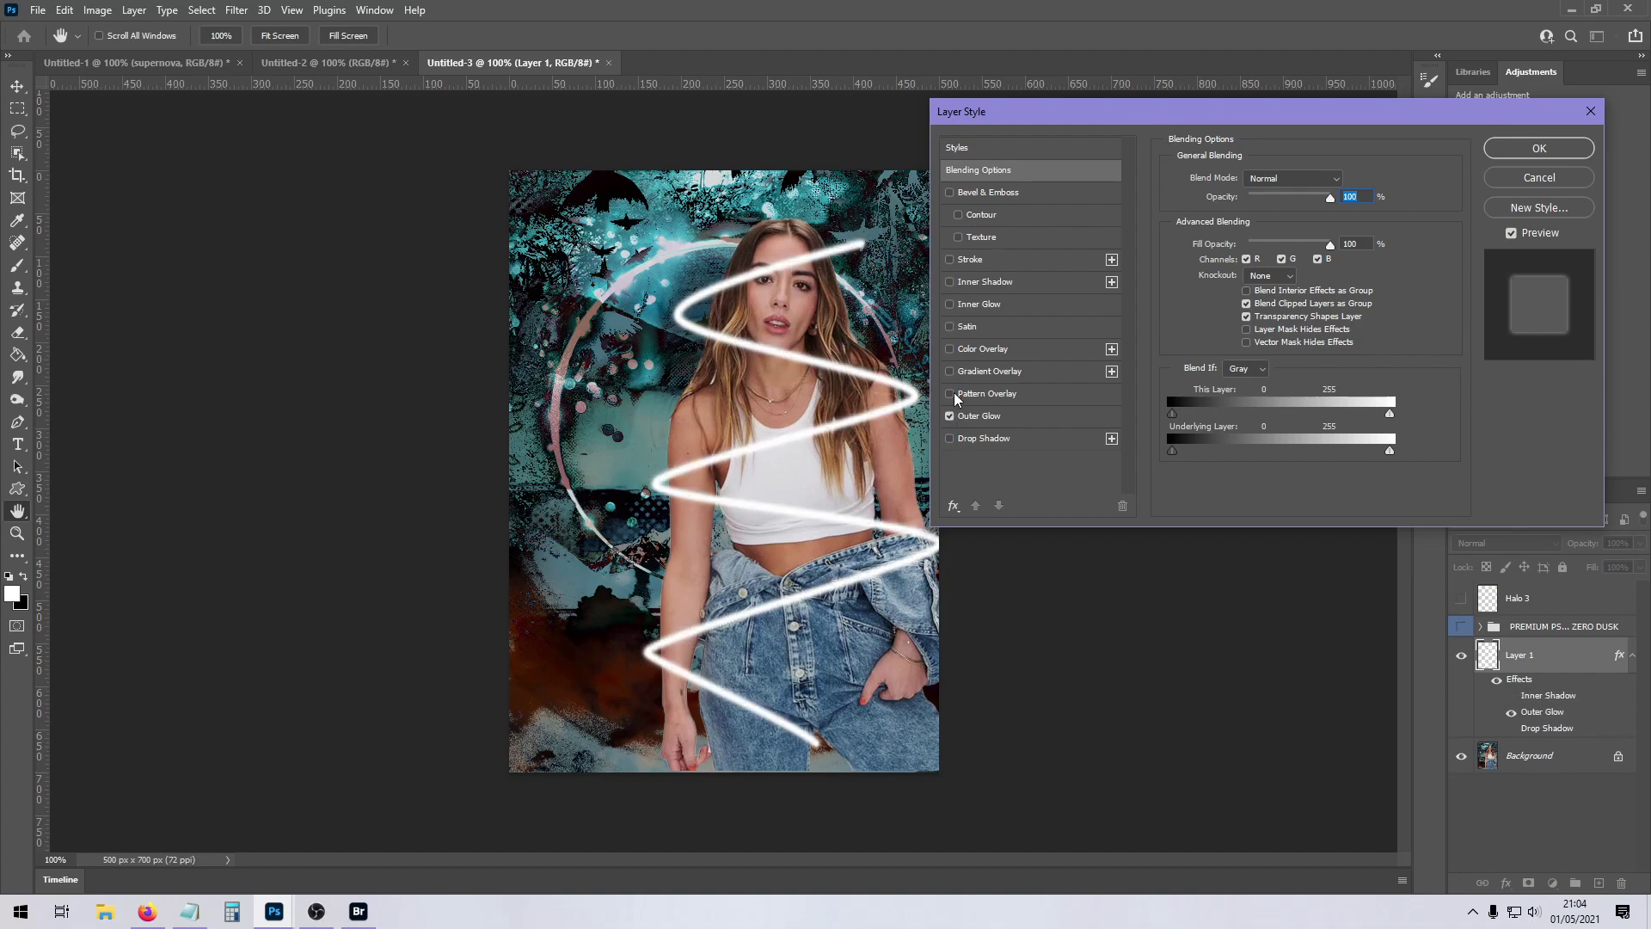
- Add a Gradient Overlay with the Blue_27 preset from the Blues set to the zigzag layer and apply the layer style
{"action": "left_click", "coordinate": [950, 372]}
{"action": "left_click", "coordinate": [985, 371]}
{"action": "left_click", "coordinate": [1287, 219]}
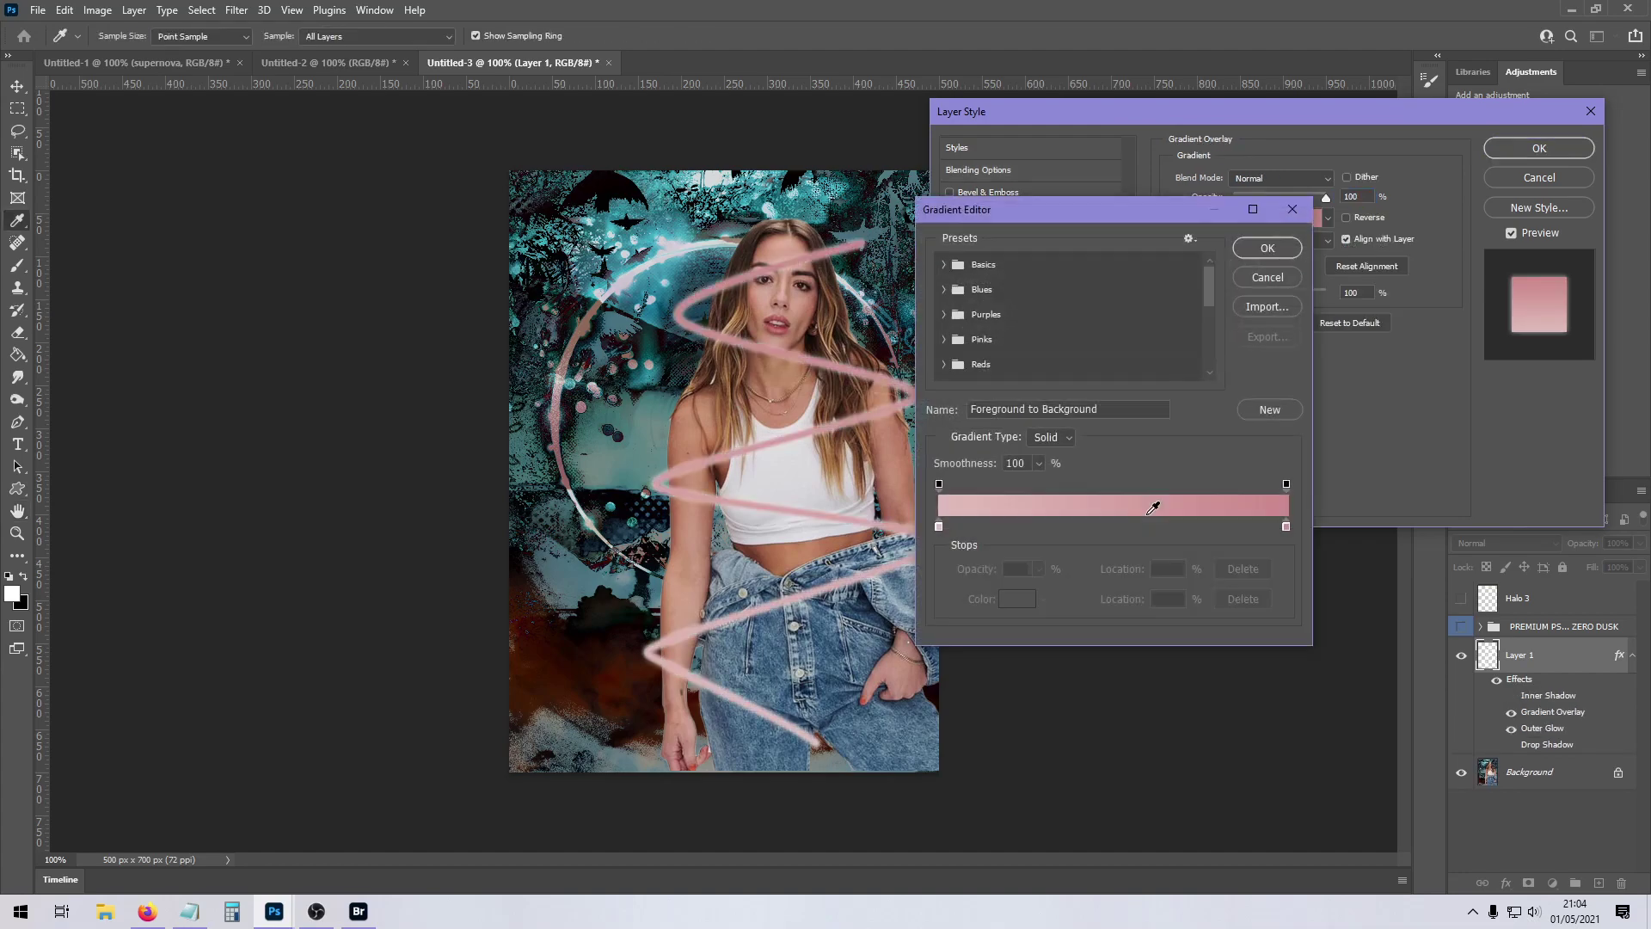
{"action": "left_click", "coordinate": [945, 290]}
{"action": "scroll", "coordinate": [1099, 352], "scroll_direction": "down", "scroll_amount": 1}
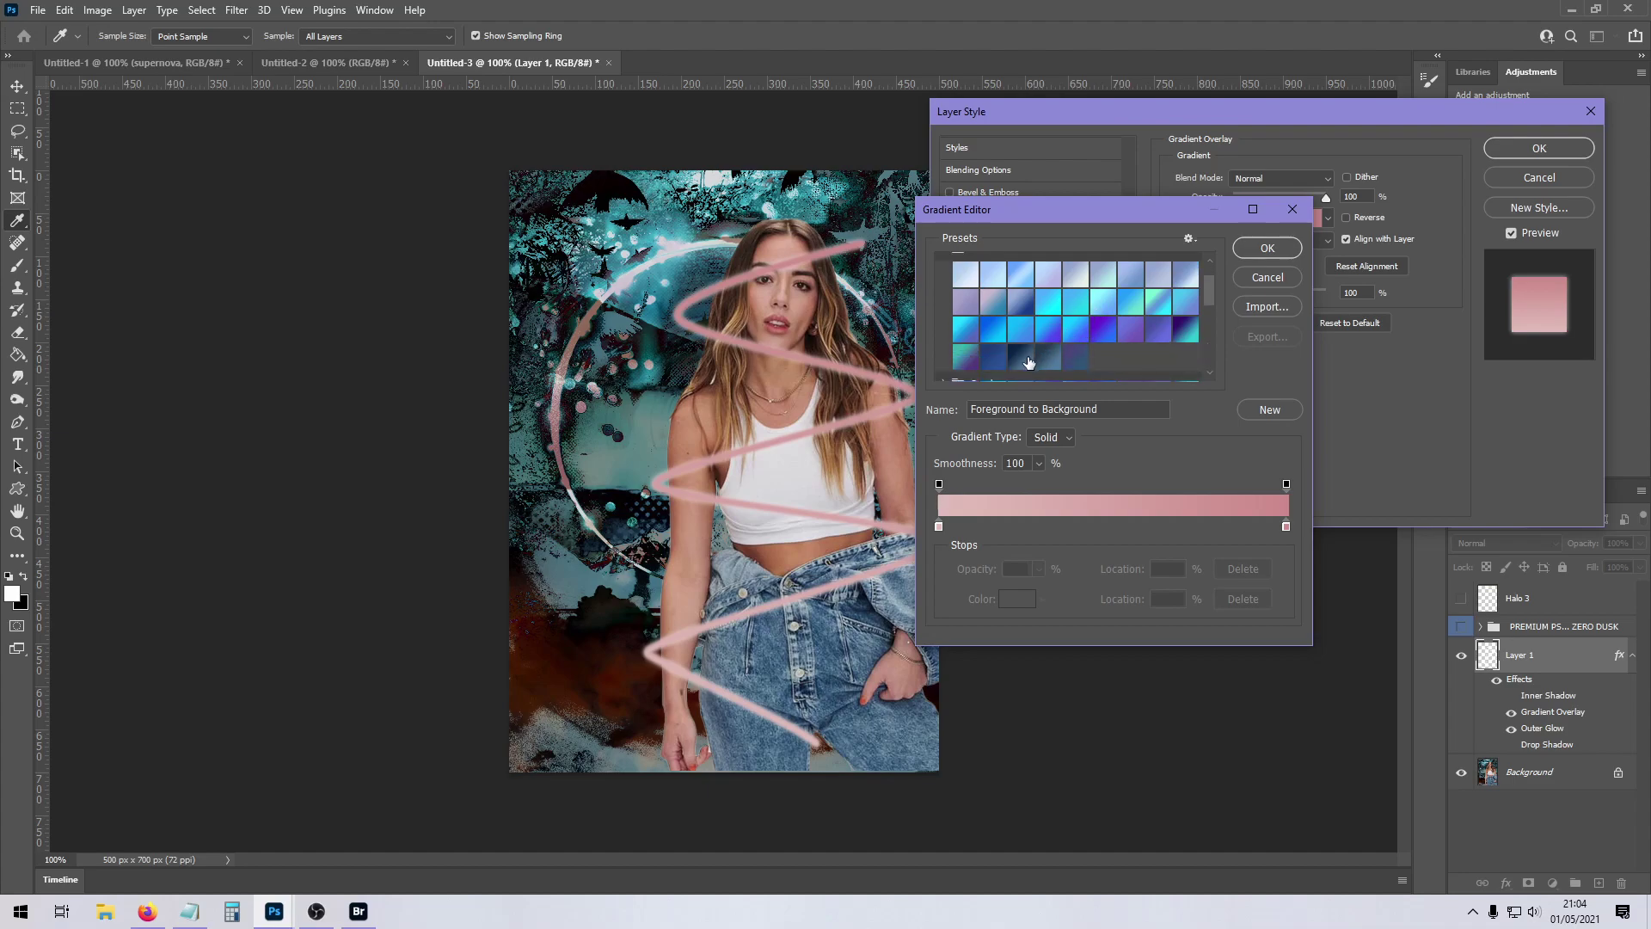
{"action": "left_click", "coordinate": [1030, 362]}
{"action": "left_click", "coordinate": [990, 326]}
{"action": "left_click", "coordinate": [961, 327]}
{"action": "left_click", "coordinate": [1075, 301]}
{"action": "left_click", "coordinate": [1045, 272]}
{"action": "left_click", "coordinate": [1015, 302]}
{"action": "left_click", "coordinate": [964, 312]}
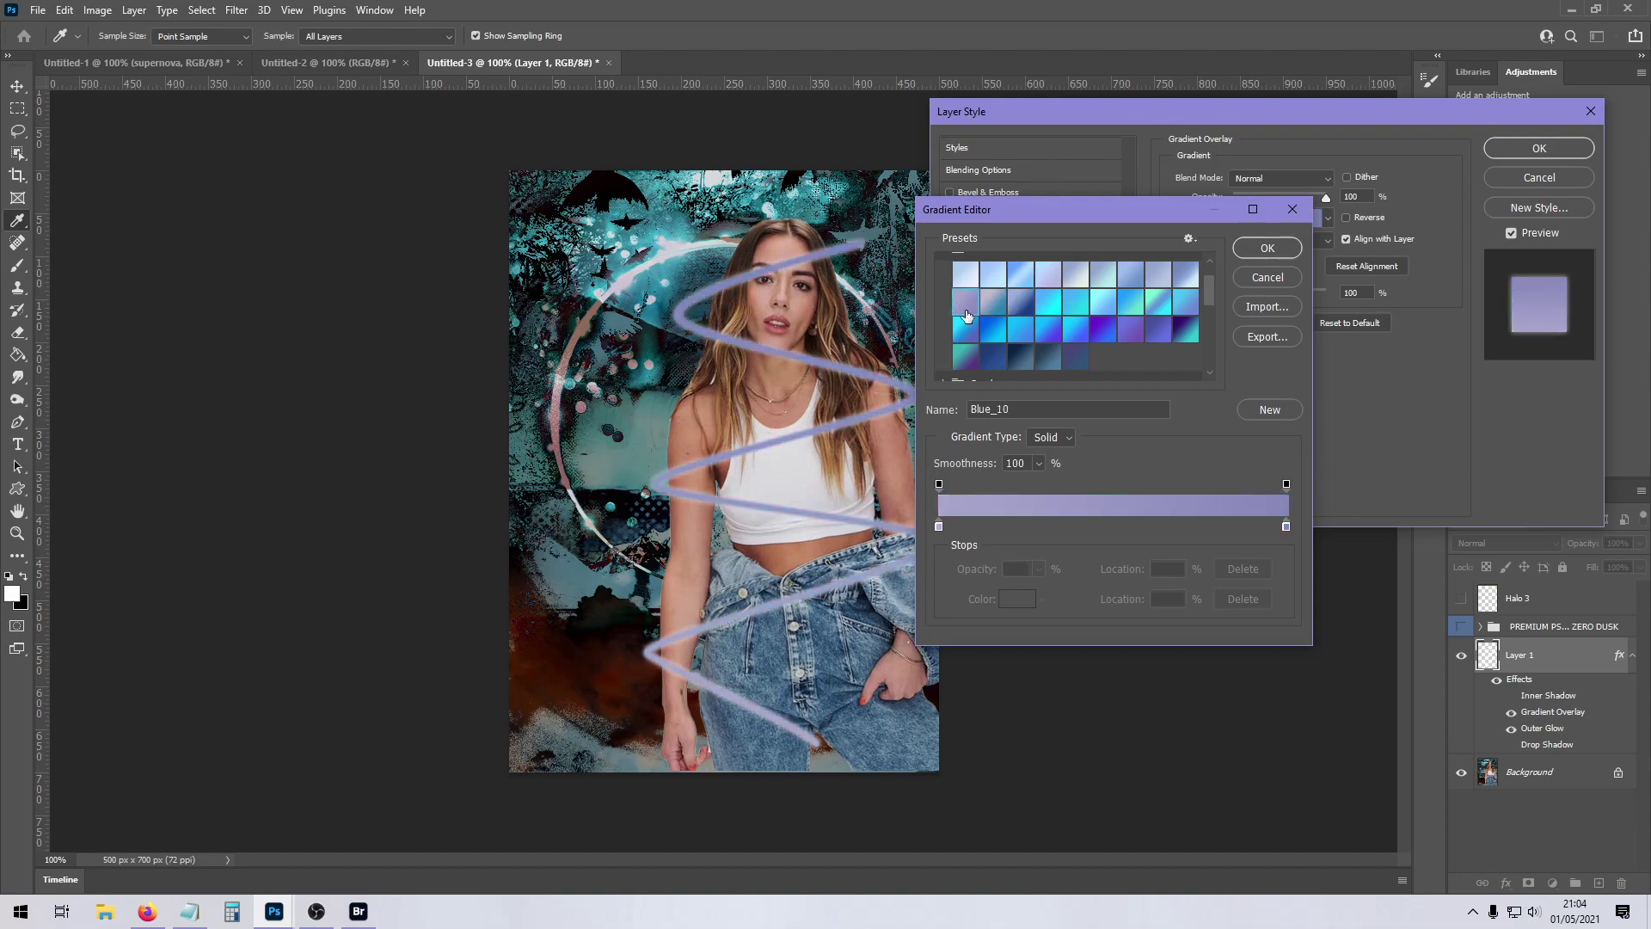
{"action": "left_click", "coordinate": [1134, 330]}
{"action": "left_click", "coordinate": [1180, 328]}
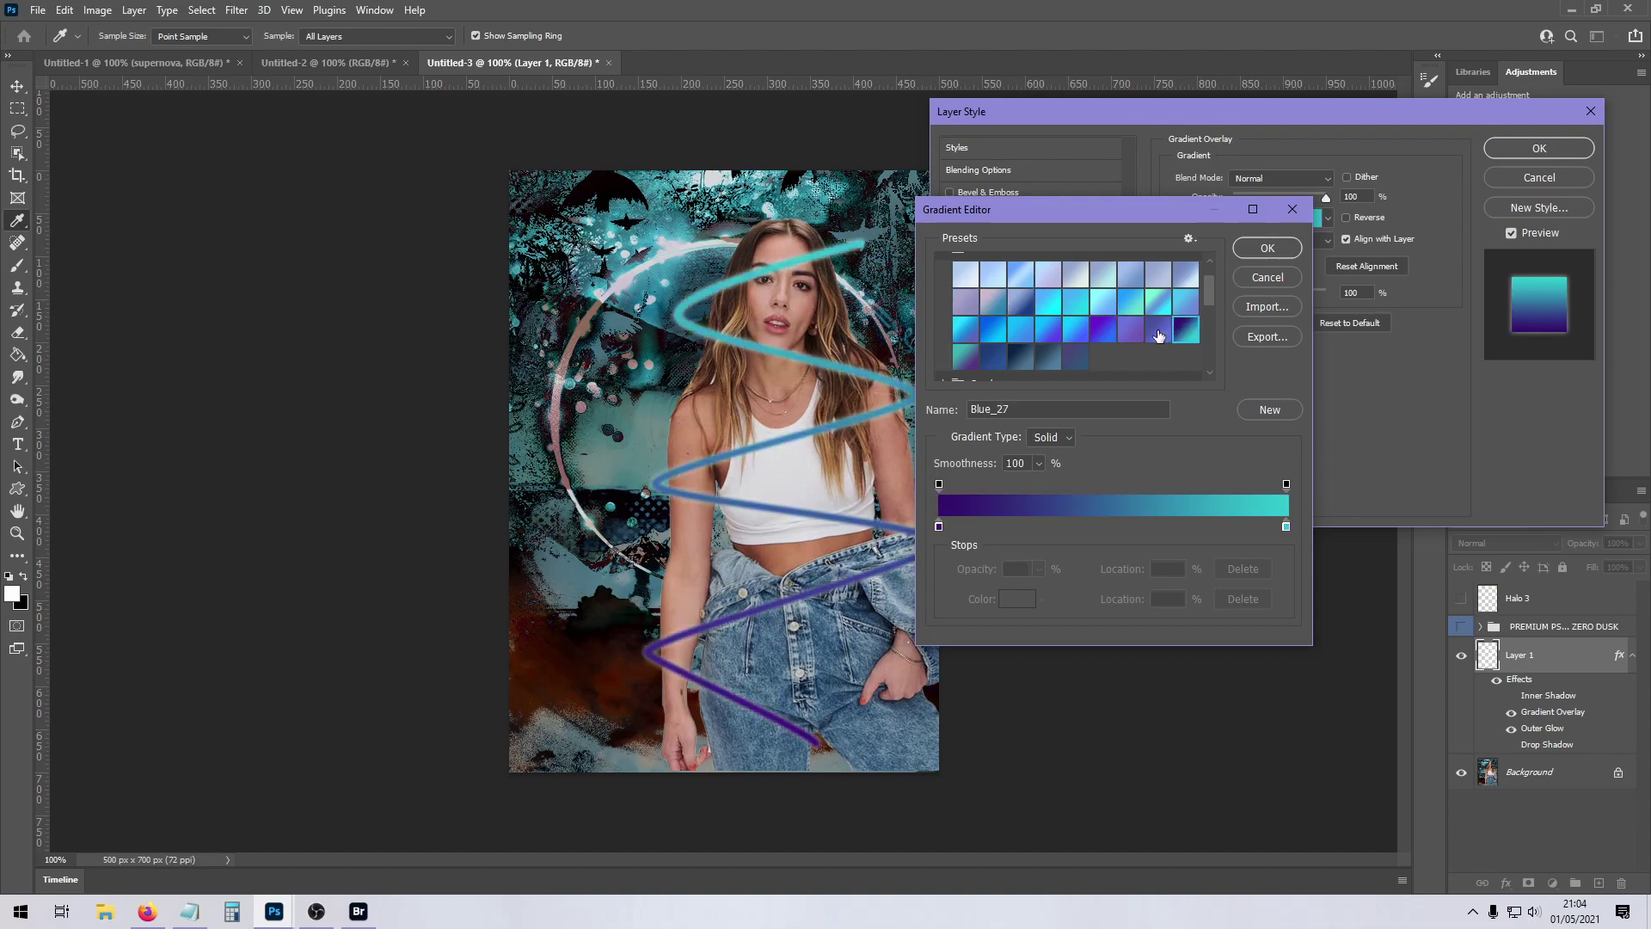
{"action": "left_click", "coordinate": [1268, 249]}
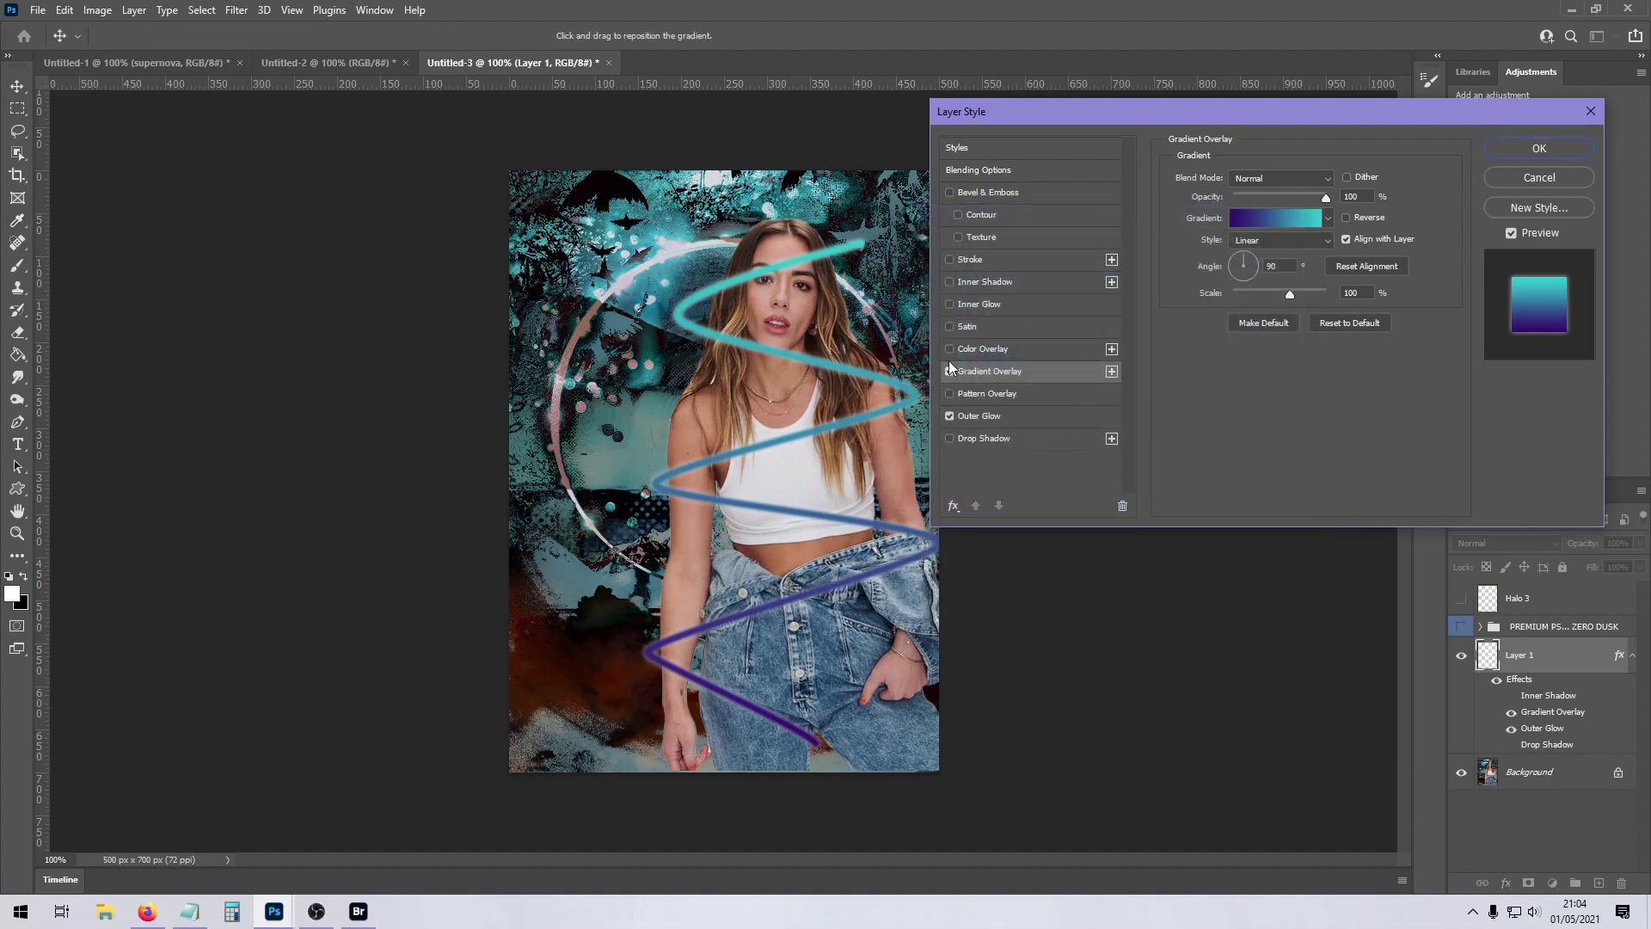
{"action": "left_click", "coordinate": [1540, 148]}
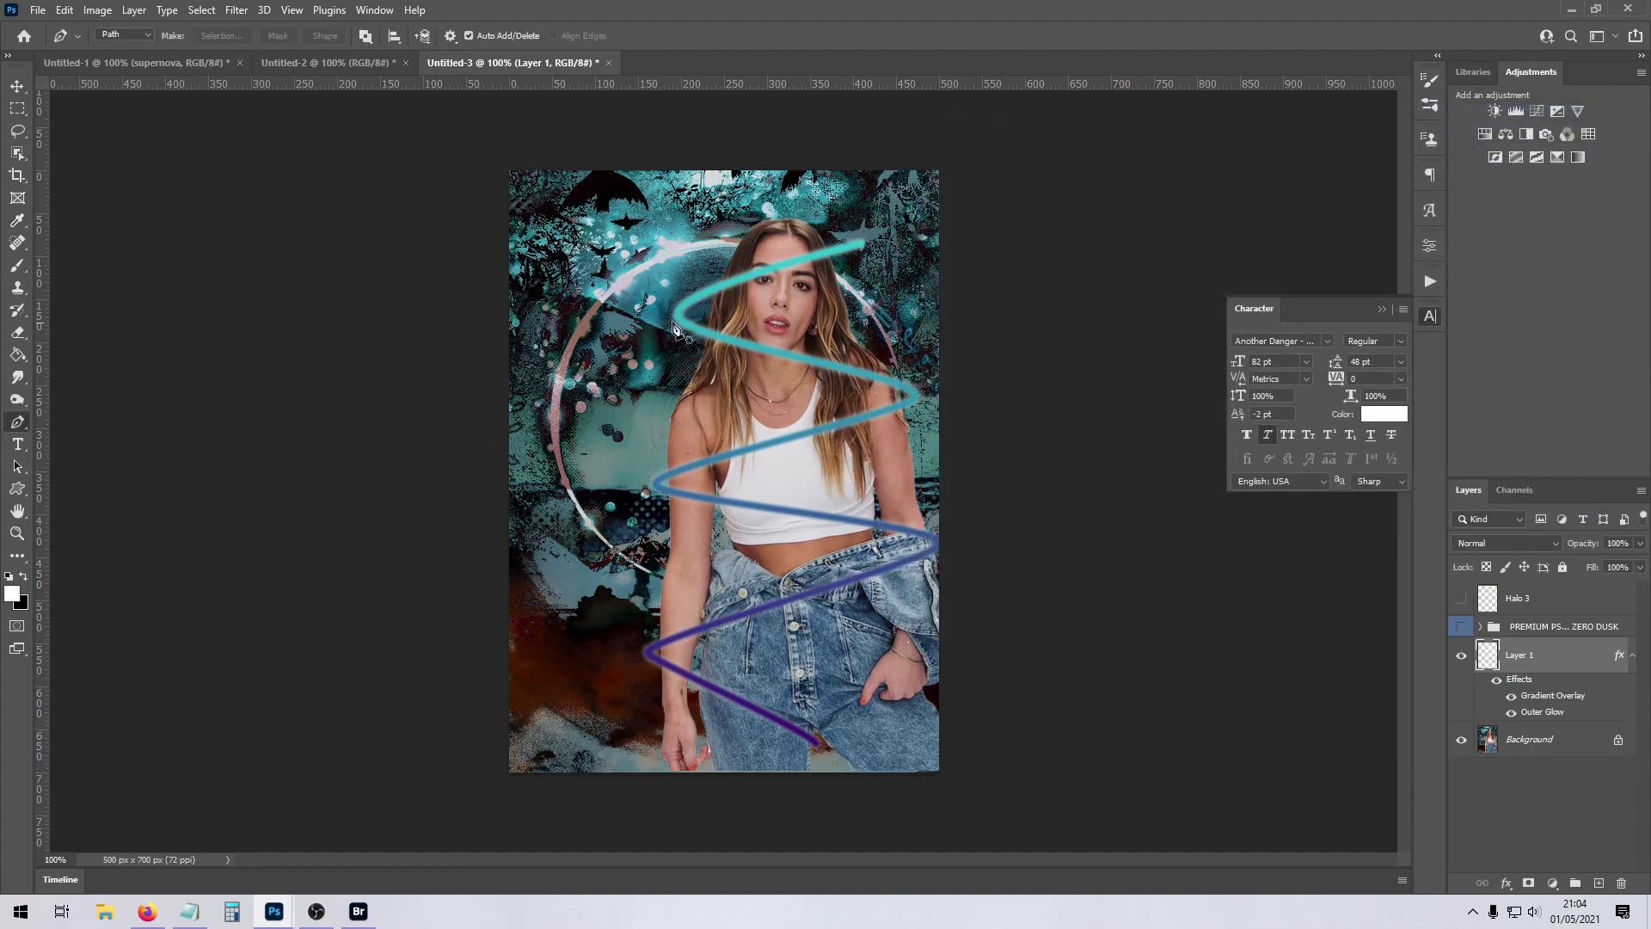
- With a 20 px Eraser, remove the zigzag's alternate crossings over the face, chest, waist and arm so the line wraps around the woman
{"action": "left_click", "coordinate": [18, 333]}
{"action": "left_click", "coordinate": [124, 36]}
{"action": "left_click_drag", "start_coordinate": [102, 91], "coordinate": [106, 93]}
{"action": "key", "text": "Return"}
{"action": "mouse_move", "coordinate": [784, 285]}
{"action": "left_mouse_down"}
{"action": "mouse_move", "coordinate": [764, 257]}
{"action": "mouse_move", "coordinate": [727, 295]}
{"action": "left_mouse_up"}
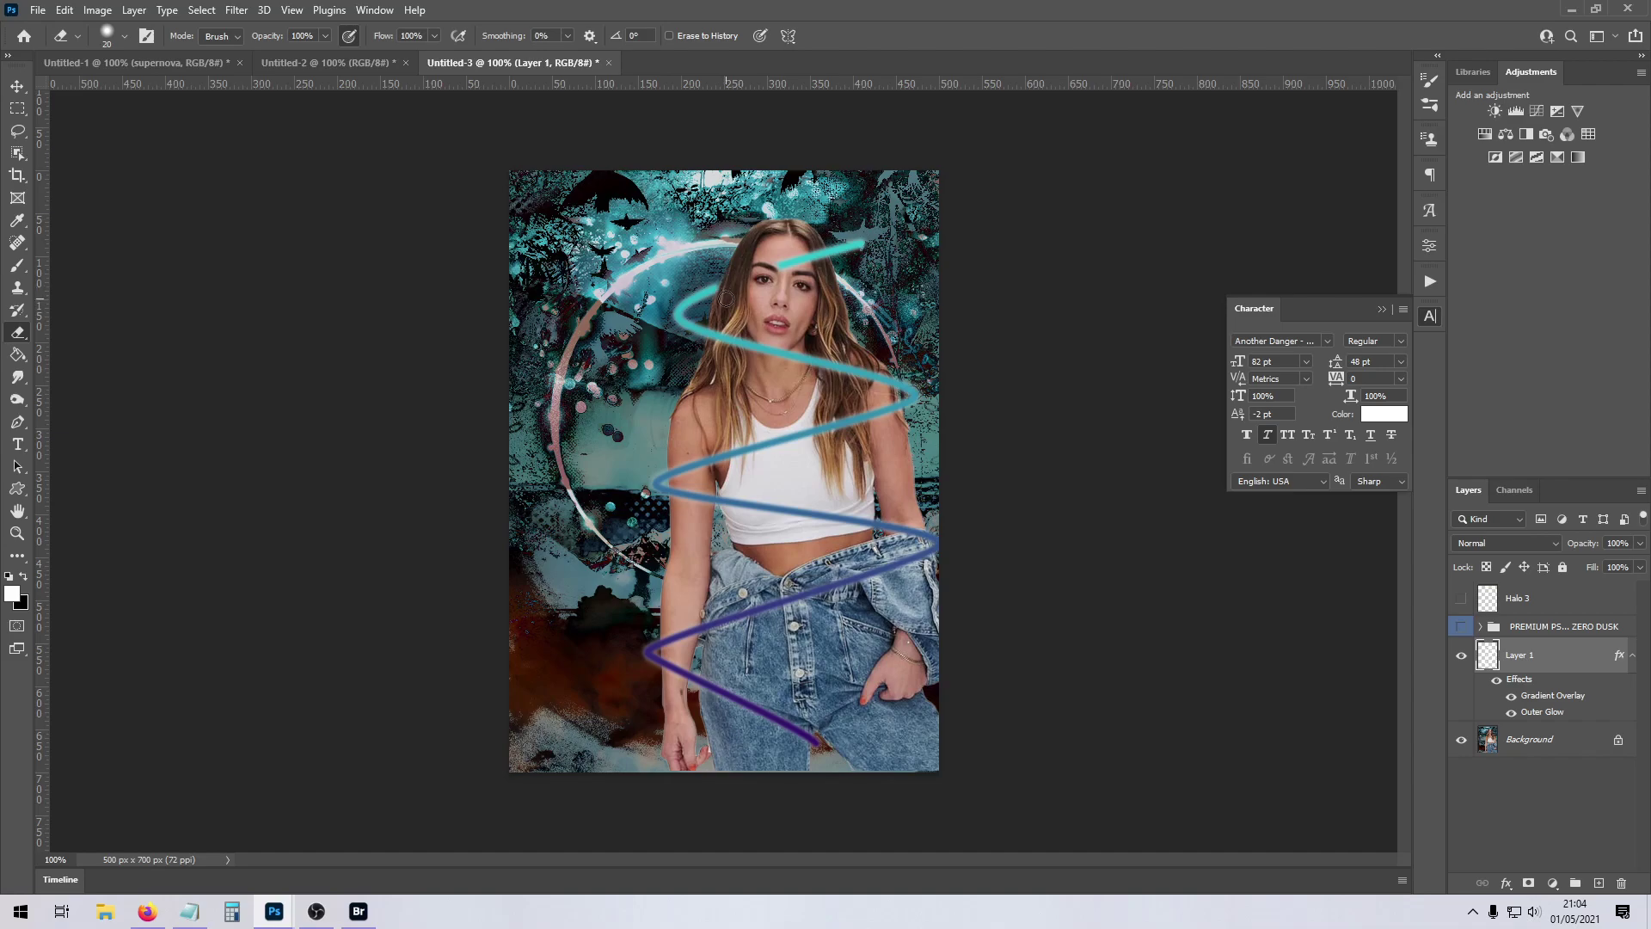
{"action": "key", "text": "ctrl+z"}
{"action": "mouse_move", "coordinate": [736, 272]}
{"action": "left_mouse_down"}
{"action": "mouse_move", "coordinate": [770, 291]}
{"action": "mouse_move", "coordinate": [818, 250]}
{"action": "mouse_move", "coordinate": [797, 286]}
{"action": "left_mouse_up"}
{"action": "mouse_move", "coordinate": [723, 338]}
{"action": "left_mouse_down"}
{"action": "mouse_move", "coordinate": [765, 336]}
{"action": "mouse_move", "coordinate": [792, 365]}
{"action": "mouse_move", "coordinate": [866, 383]}
{"action": "left_mouse_up"}
{"action": "mouse_move", "coordinate": [680, 493]}
{"action": "left_mouse_down"}
{"action": "mouse_move", "coordinate": [866, 521]}
{"action": "mouse_move", "coordinate": [779, 593]}
{"action": "mouse_move", "coordinate": [965, 592]}
{"action": "mouse_move", "coordinate": [816, 674]}
{"action": "mouse_move", "coordinate": [879, 542]}
{"action": "mouse_move", "coordinate": [873, 517]}
{"action": "mouse_move", "coordinate": [916, 535]}
{"action": "left_mouse_up"}
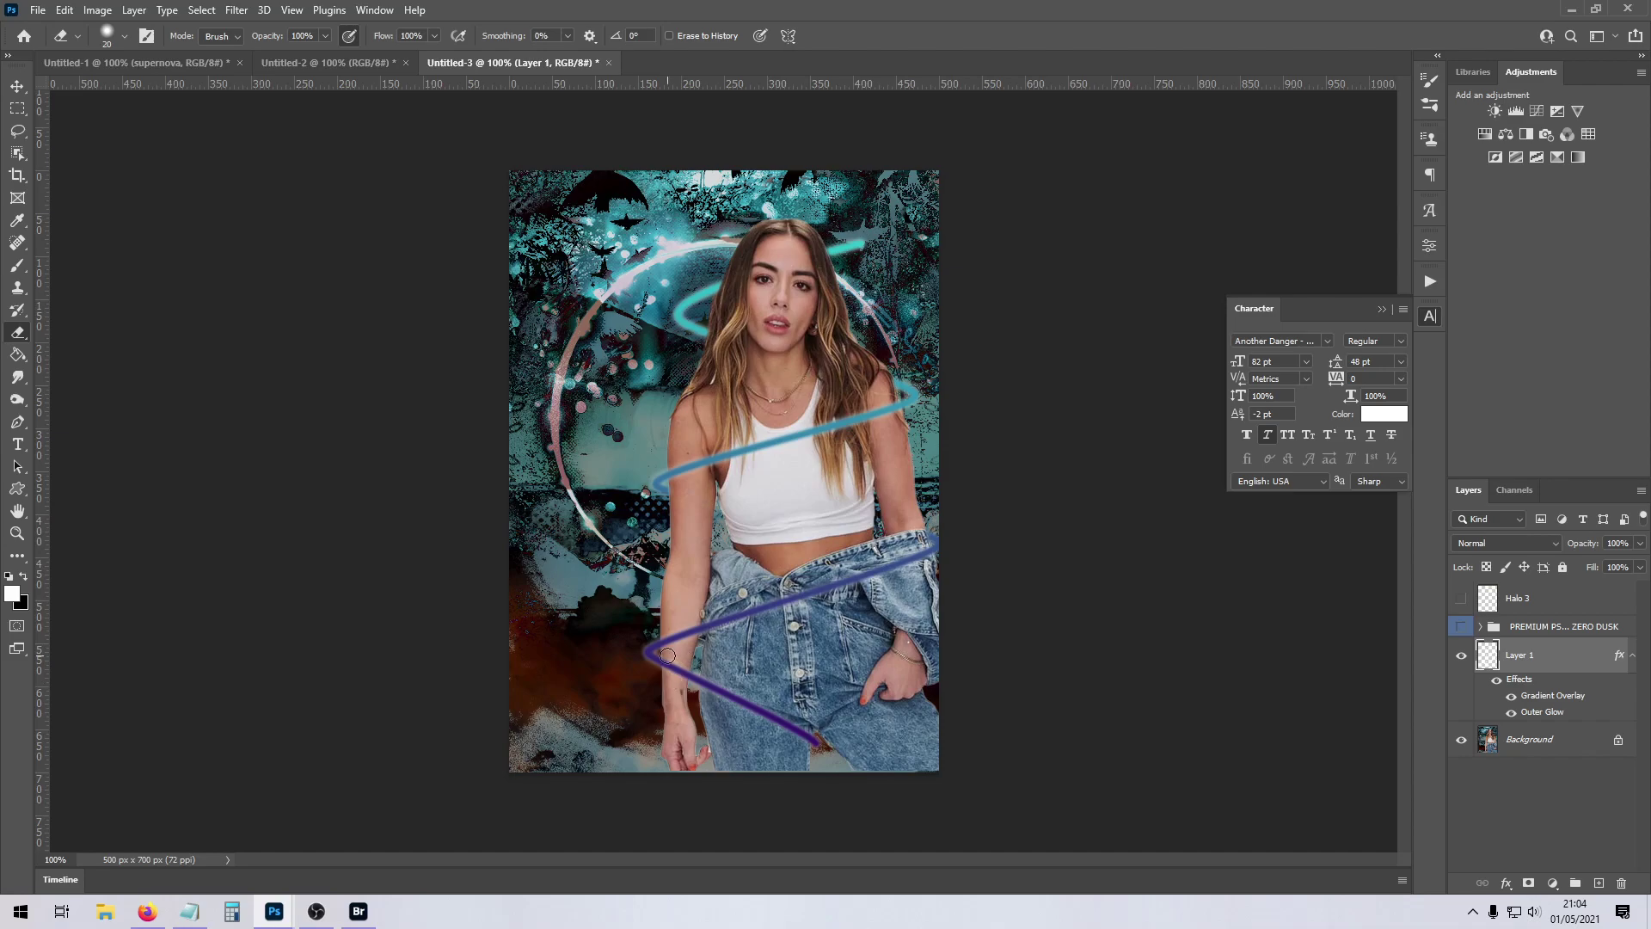
{"action": "left_click_drag", "start_coordinate": [669, 656], "coordinate": [672, 724]}
- Merge the visible layers and open the merged image in the Topaz Clean 3 filter
{"action": "right_click", "coordinate": [1520, 744]}
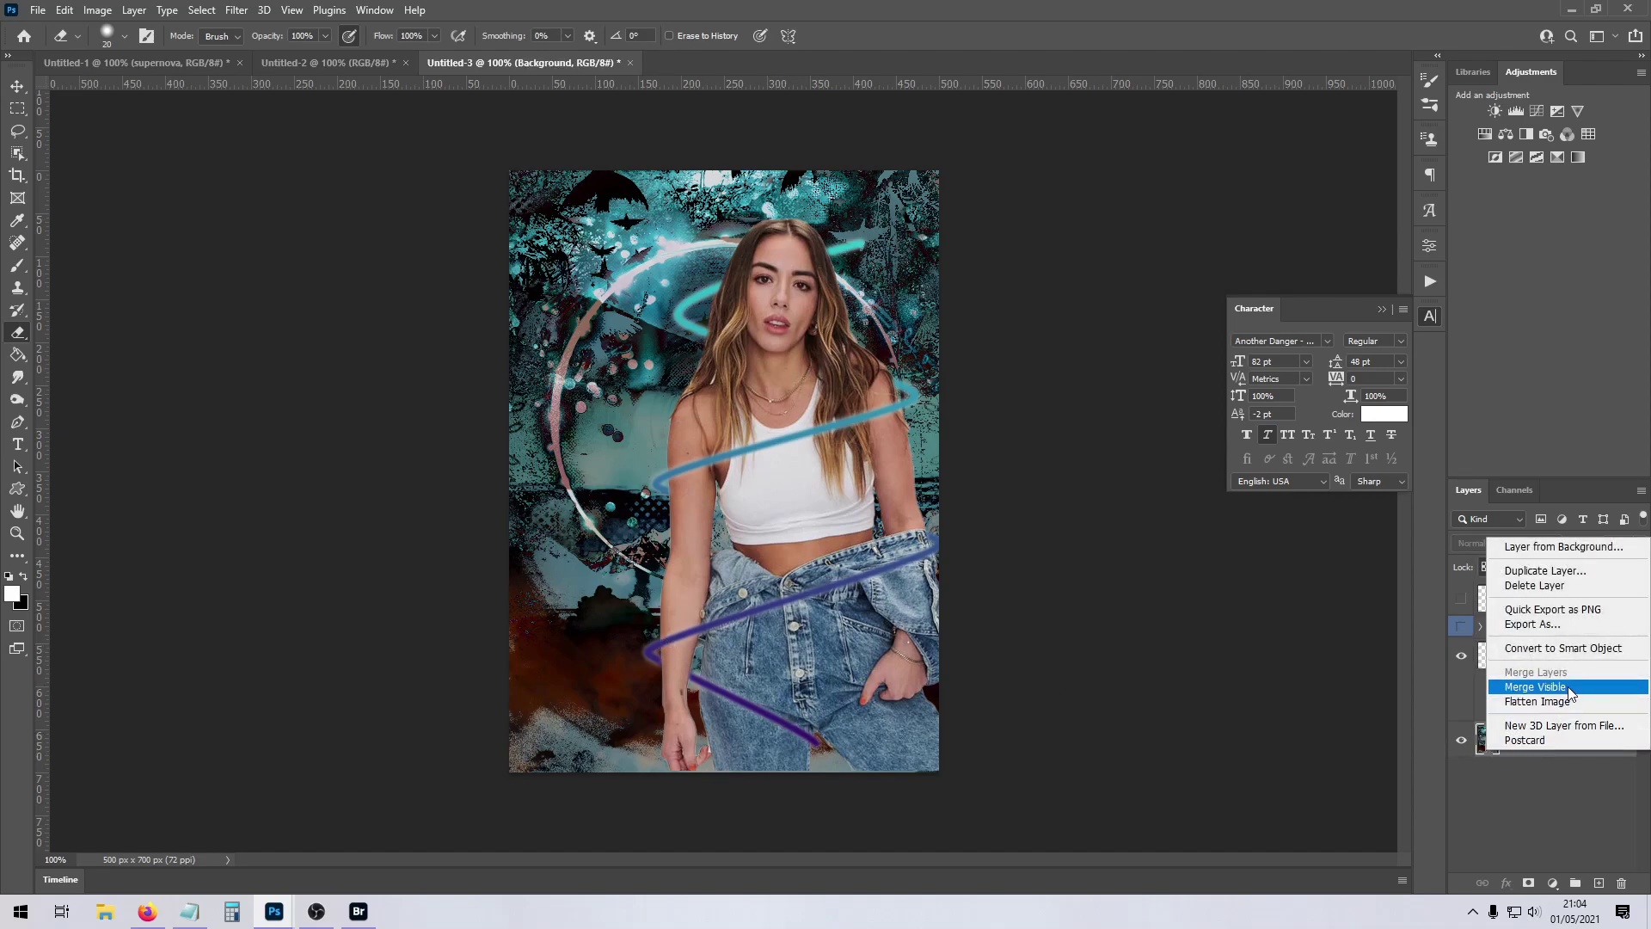
{"action": "left_click", "coordinate": [1535, 687]}
{"action": "left_click", "coordinate": [236, 9]}
{"action": "mouse_move", "coordinate": [344, 400]}
{"action": "left_click", "coordinate": [499, 452]}
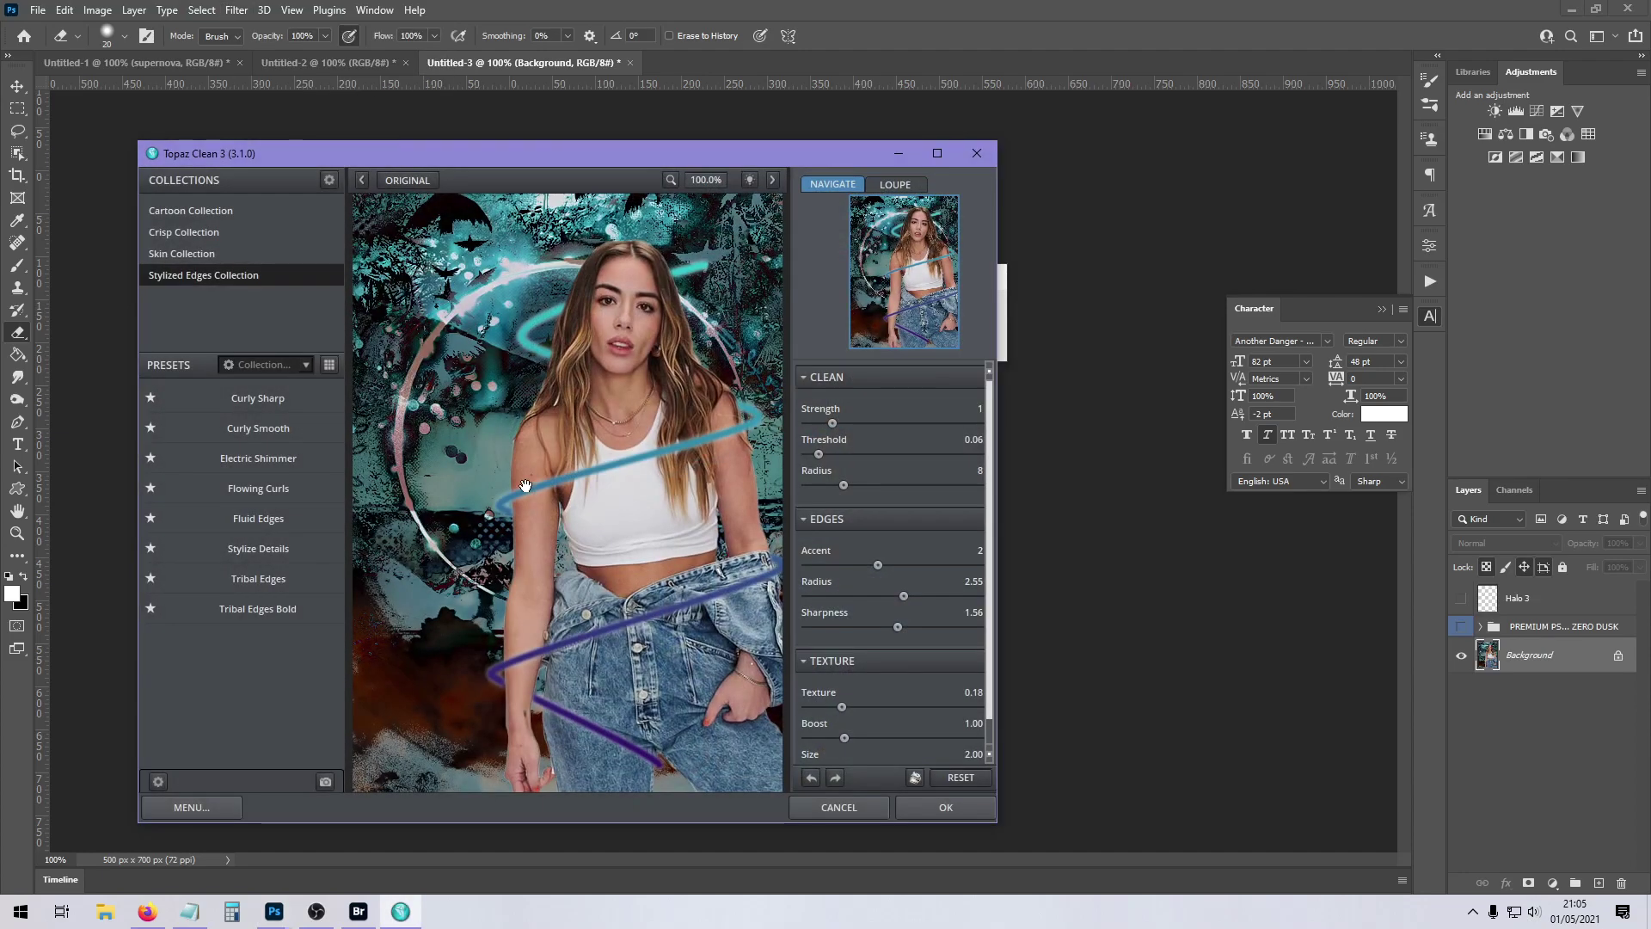
- Apply the Electric Shimmer preset with Clean Strength 2, Edges Accent 2 and Sharpness 0.77
{"action": "left_click", "coordinate": [277, 459]}
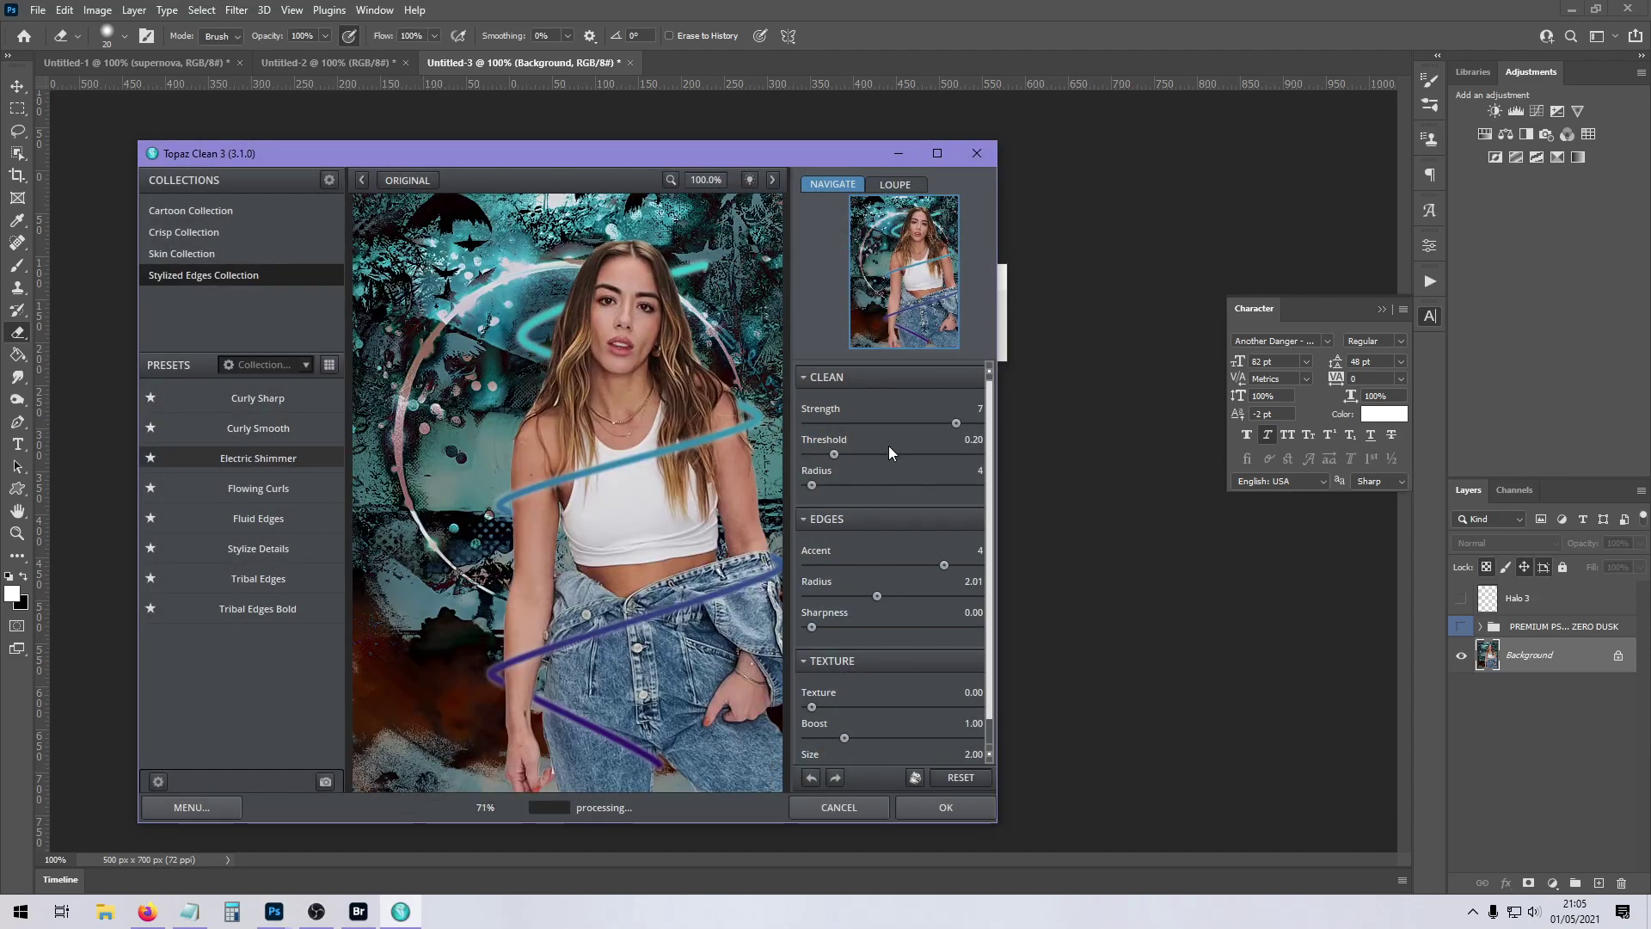
{"action": "left_click_drag", "start_coordinate": [874, 422], "coordinate": [871, 423]}
{"action": "mouse_move", "coordinate": [943, 565]}
{"action": "left_mouse_down"}
{"action": "mouse_move", "coordinate": [860, 568]}
{"action": "mouse_move", "coordinate": [922, 565]}
{"action": "left_mouse_up"}
{"action": "left_click_drag", "start_coordinate": [835, 627], "coordinate": [853, 628]}
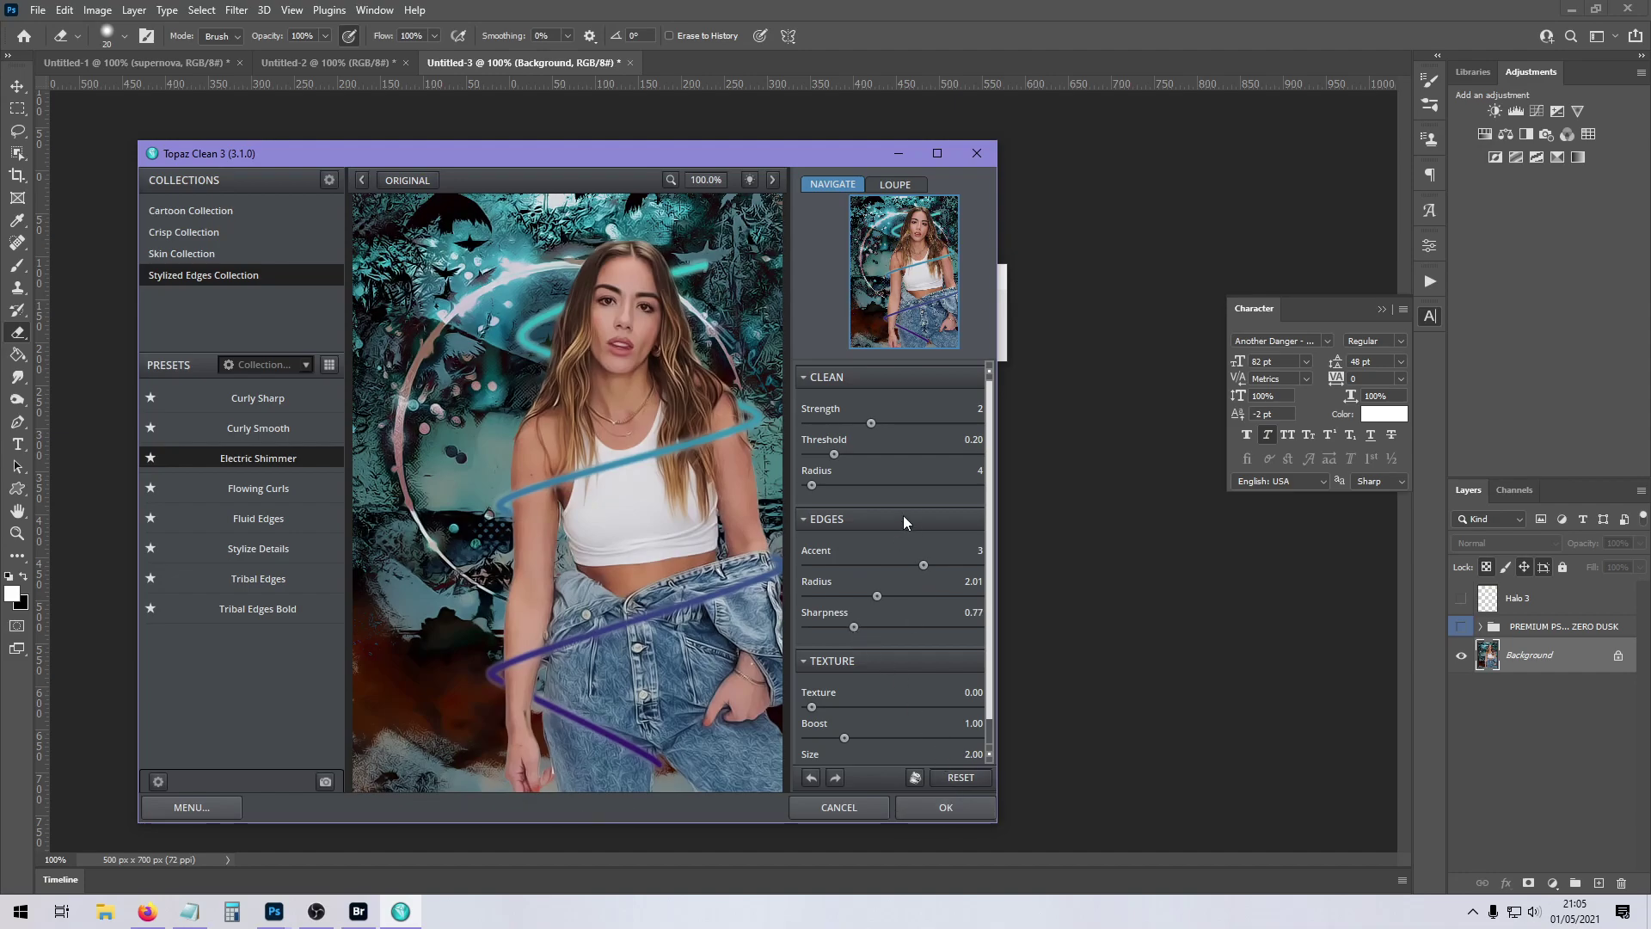
{"action": "left_click_drag", "start_coordinate": [925, 564], "coordinate": [897, 564]}
{"action": "left_click", "coordinate": [956, 804]}
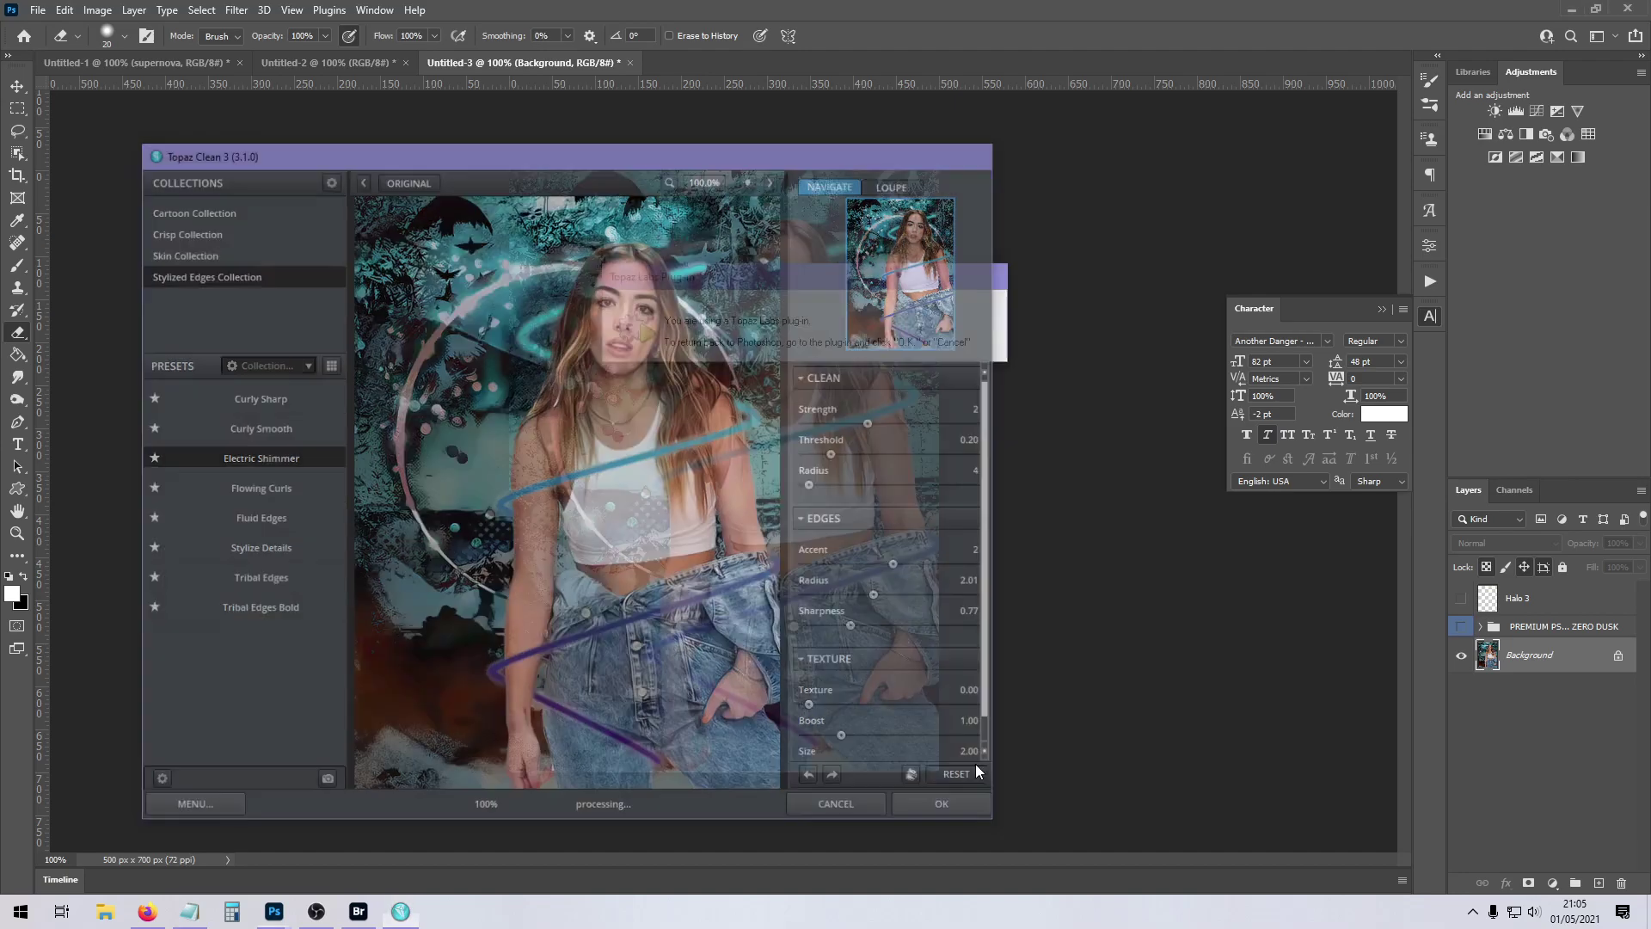
- Preview the image with the ZERO DUSK colouring group turned on, and hide the group again
{"action": "left_click", "coordinate": [1460, 627]}
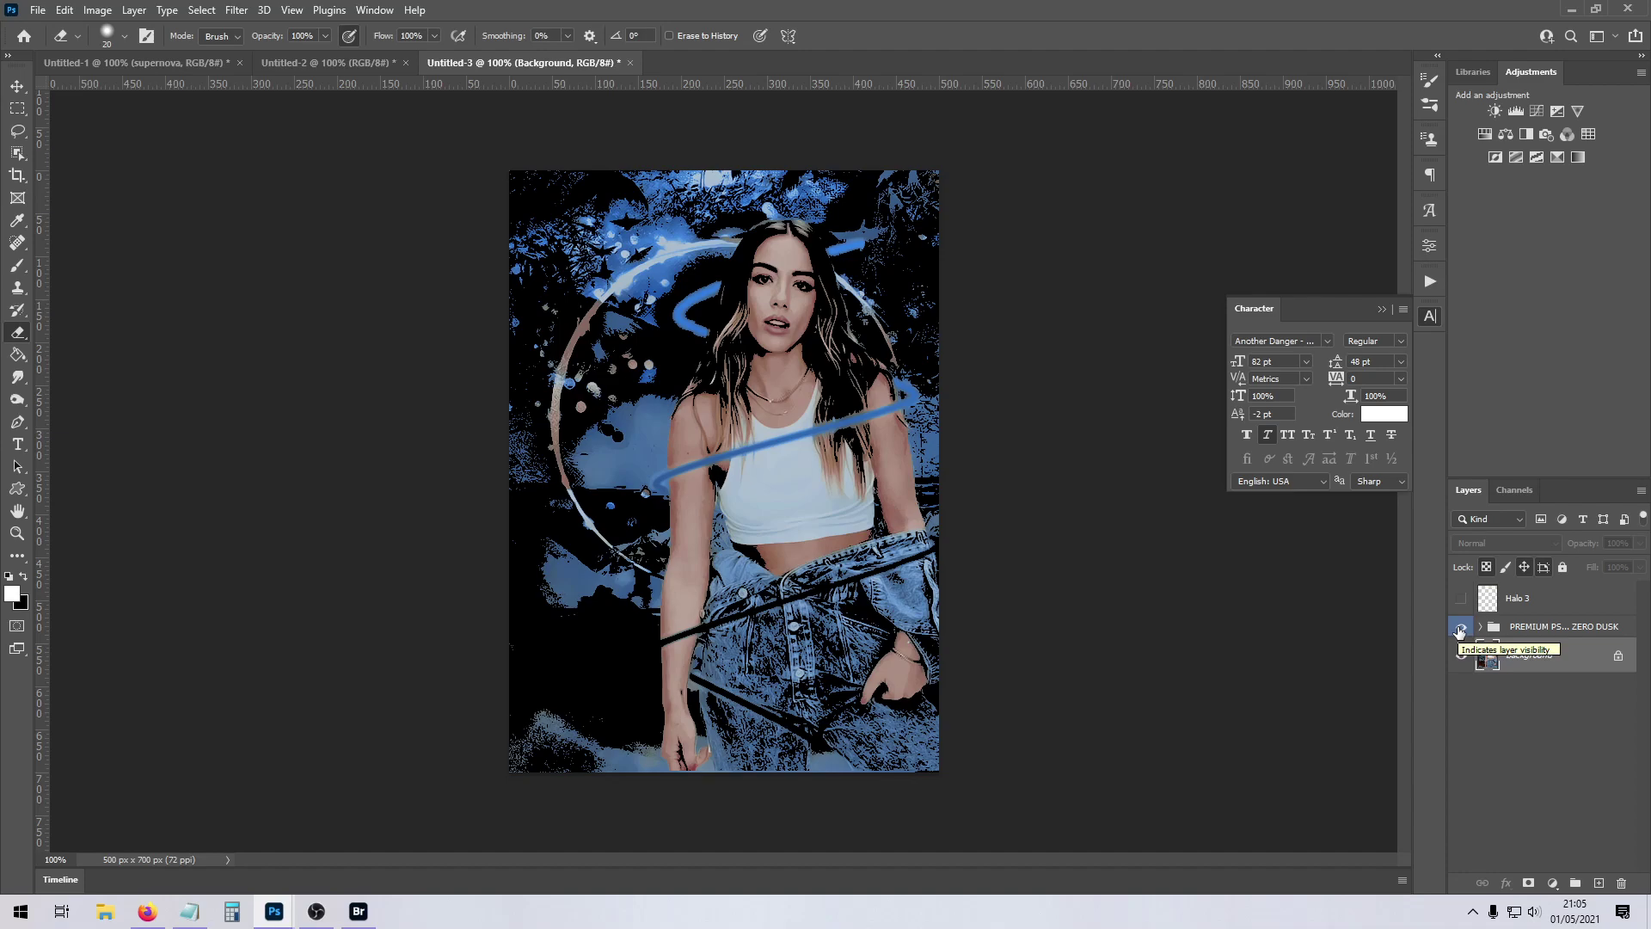
{"action": "left_click", "coordinate": [1460, 630]}
{"action": "left_click", "coordinate": [1569, 602]}
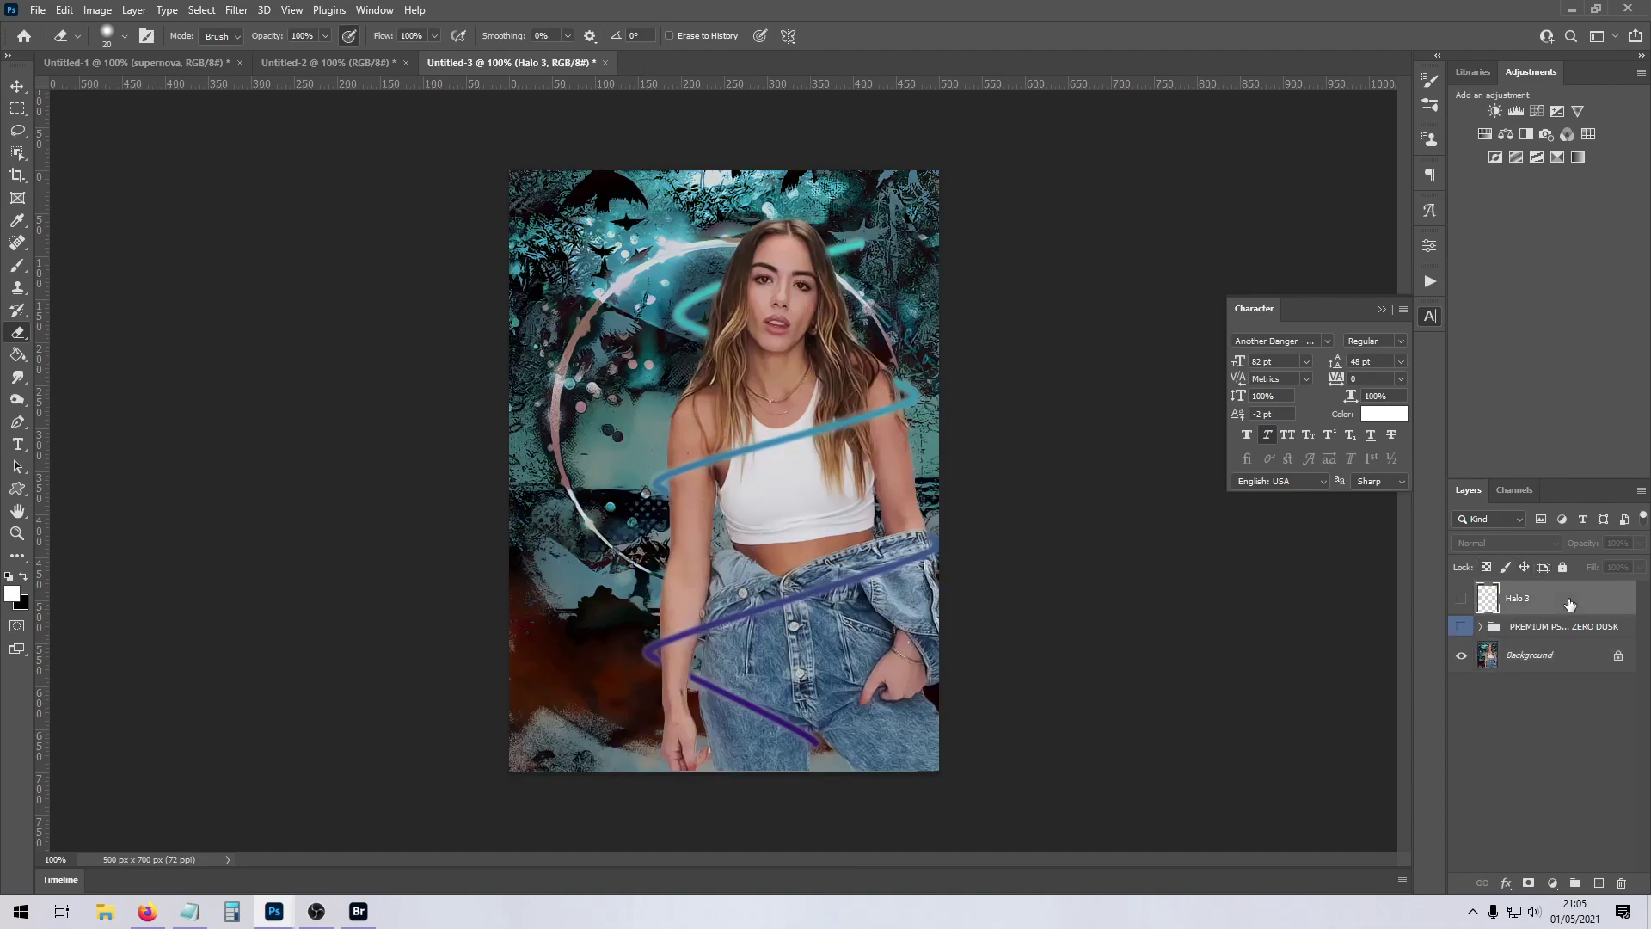
{"action": "key", "text": "0"}
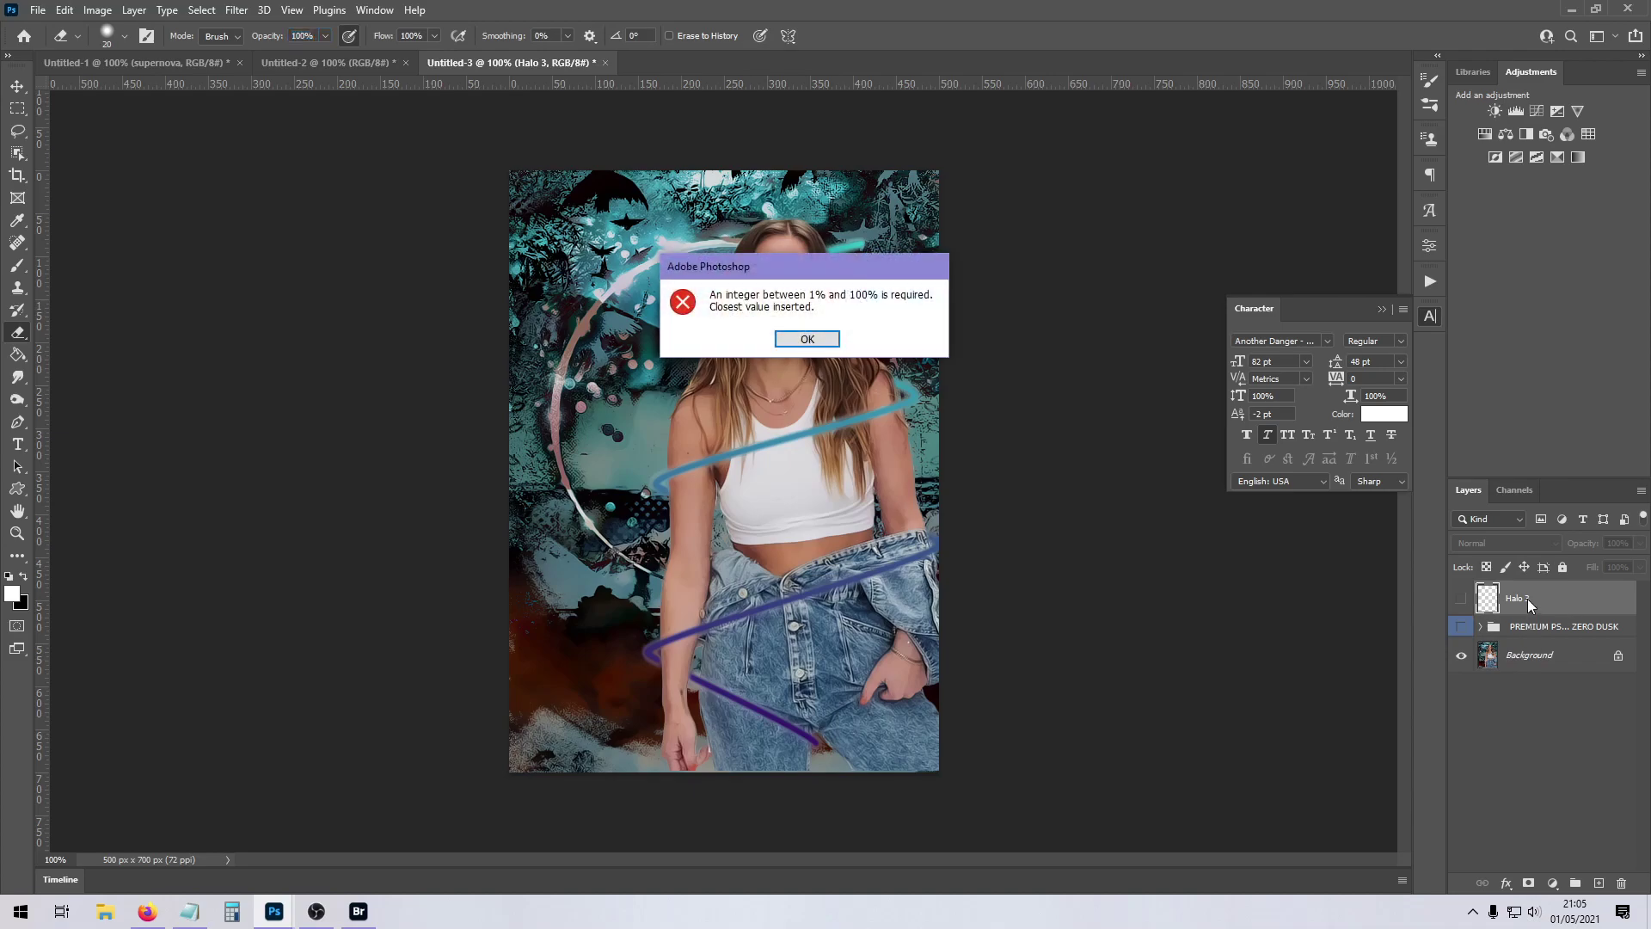
{"action": "key", "text": "Return"}
{"action": "left_click_drag", "start_coordinate": [1531, 655], "coordinate": [1288, 566]}
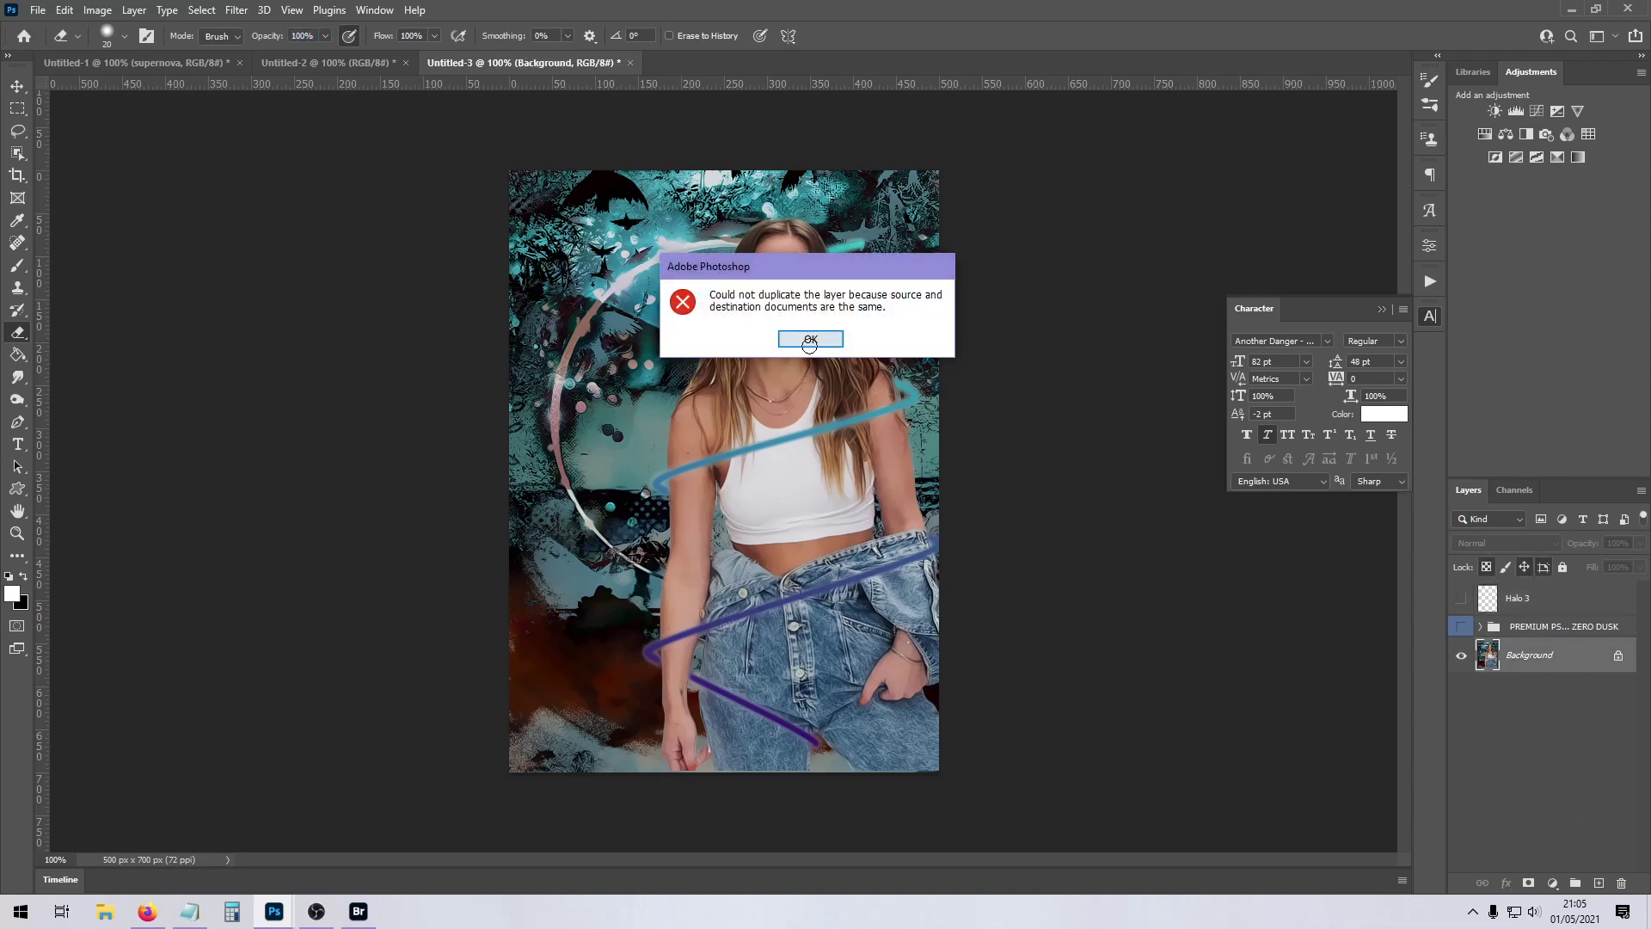
{"action": "left_click", "coordinate": [810, 340]}
- Delete the Halo 3 layer
{"action": "left_click", "coordinate": [1536, 600]}
{"action": "left_click", "coordinate": [1623, 881]}
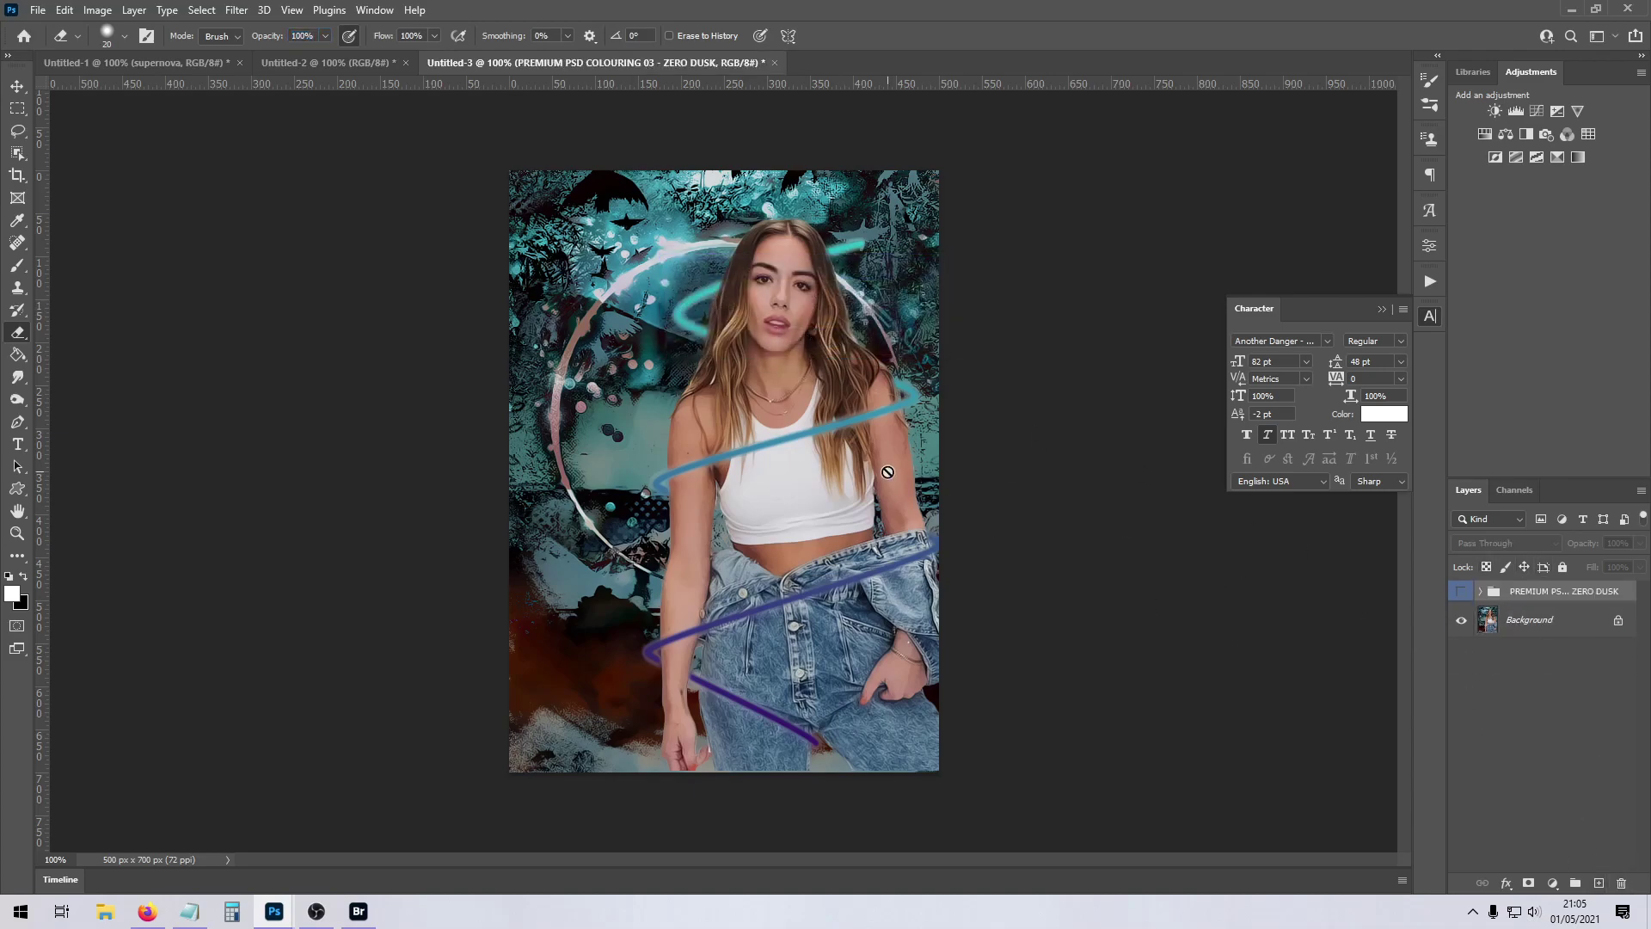